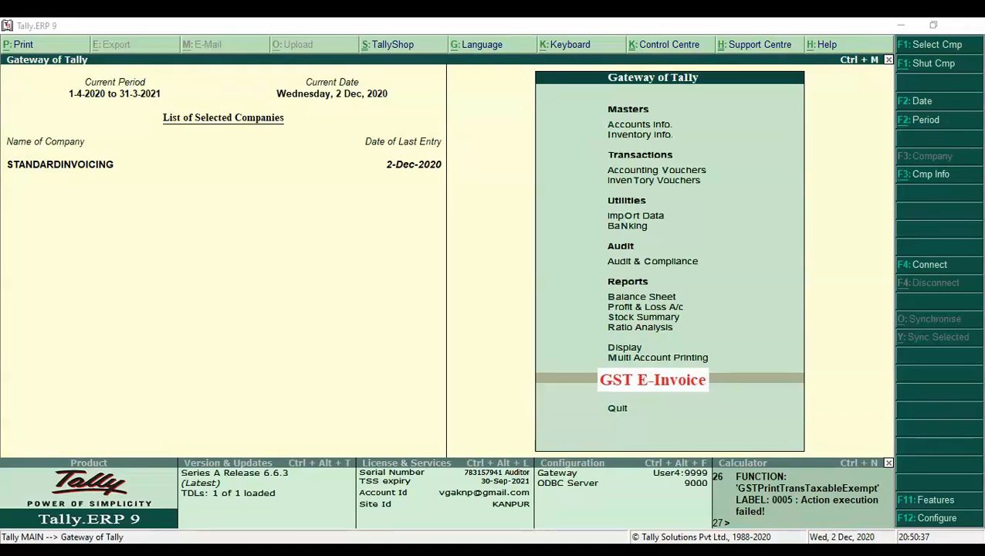
# Open the settings of the GST E-Invoice module
pyautogui.press('Return')
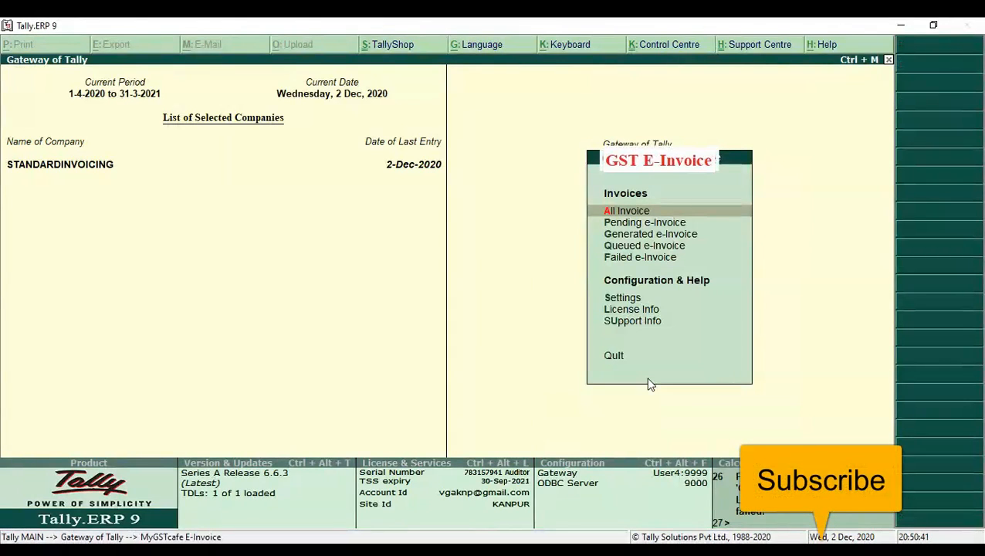
pyautogui.press('Down')
pyautogui.press('Down')
pyautogui.press('Down')
pyautogui.press('Down')
pyautogui.press('Down')
pyautogui.press('Down')
pyautogui.press('Up')
pyautogui.press('Return')
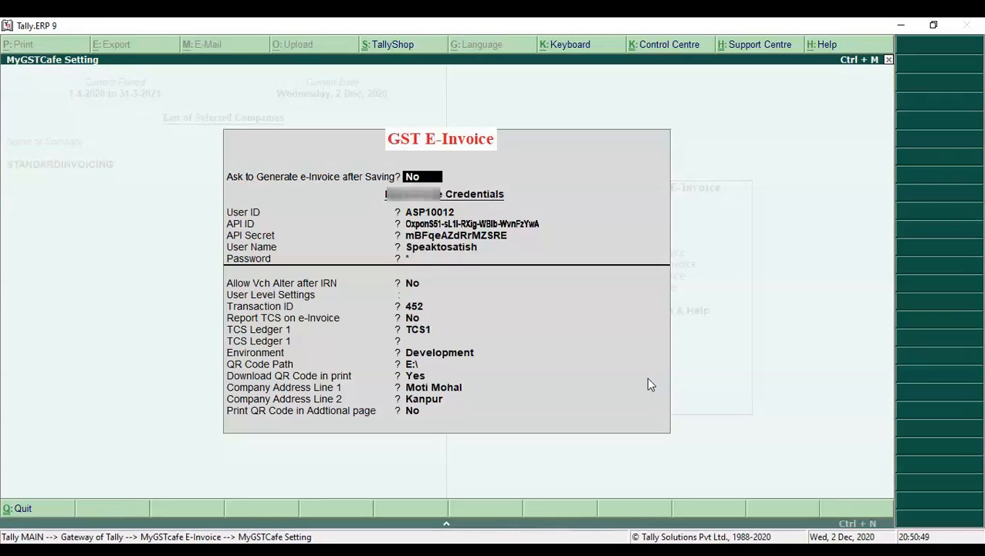
# Try the Yes option for asking to generate an e-invoice after saving and return it to No
pyautogui.write('y')
pyautogui.press('Return')
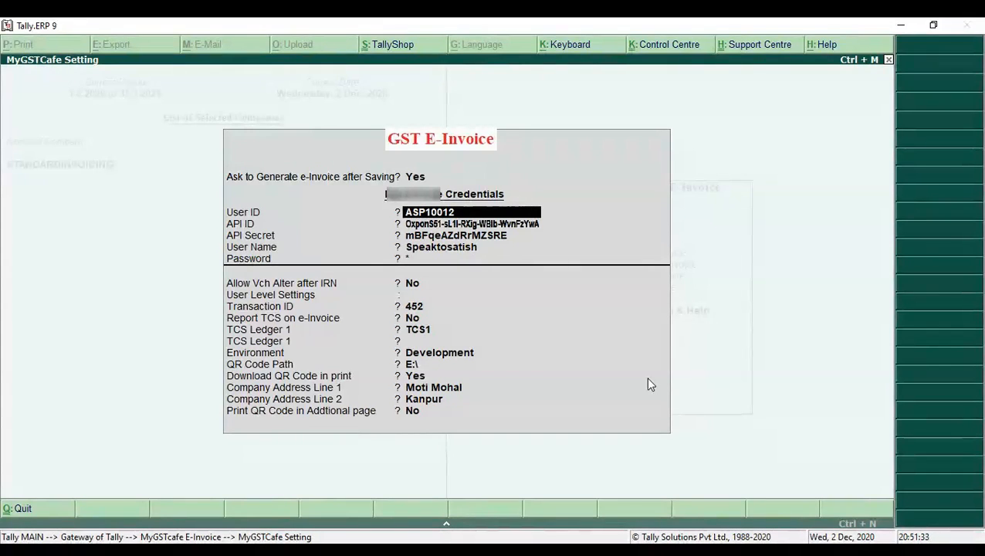
pyautogui.press('Up')
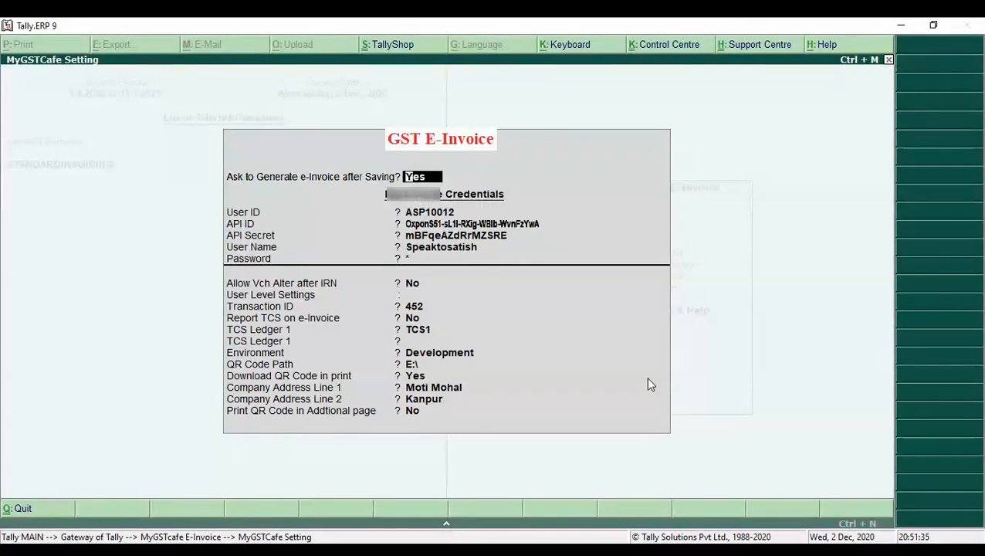
pyautogui.write('n')
pyautogui.press('Return')
# Set User Level Settings to Yes to open the list of user permissions for e-invoicing
pyautogui.press('Return')
pyautogui.press('Return')
pyautogui.press('Return')
pyautogui.press('Return')
pyautogui.press('Return')
pyautogui.press('Return')
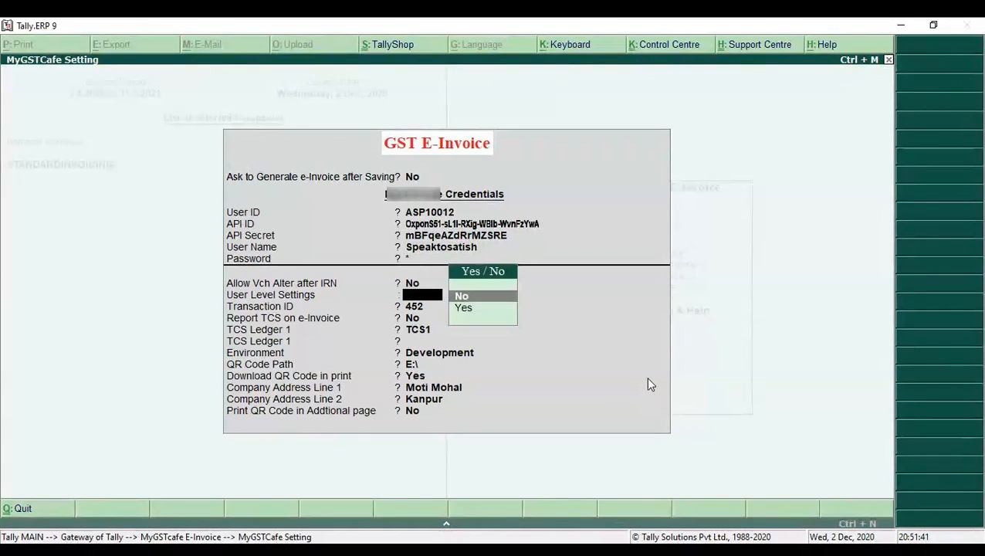
pyautogui.press('Down')
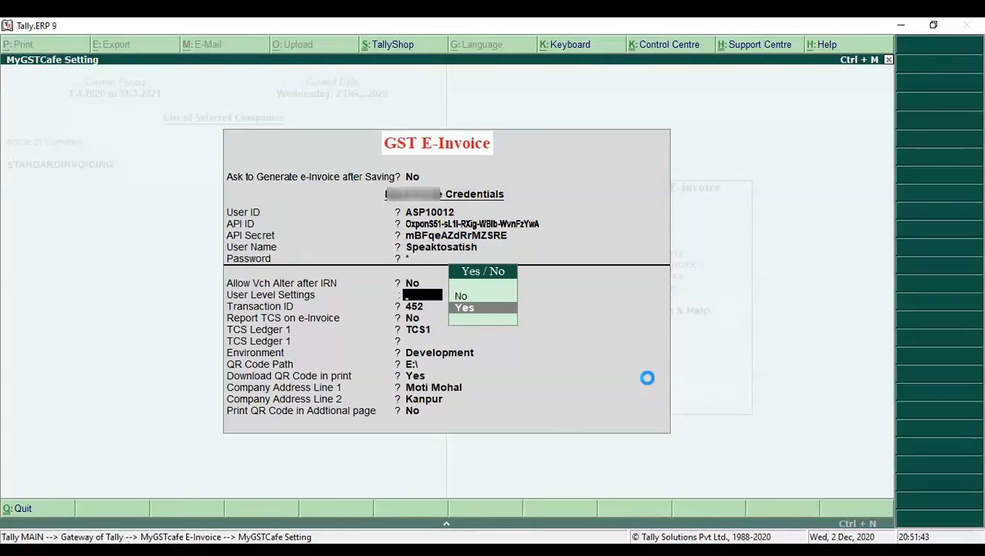
pyautogui.press('Return')
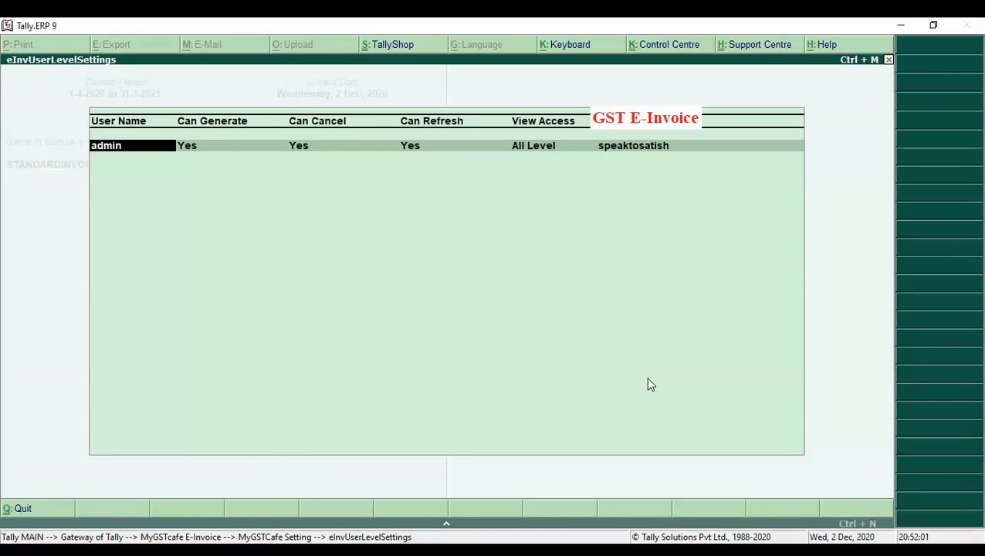
# Review the admin user's generate, cancel, refresh and view access rights and return to the e-invoice settings
pyautogui.press('Return')
pyautogui.press('Return')
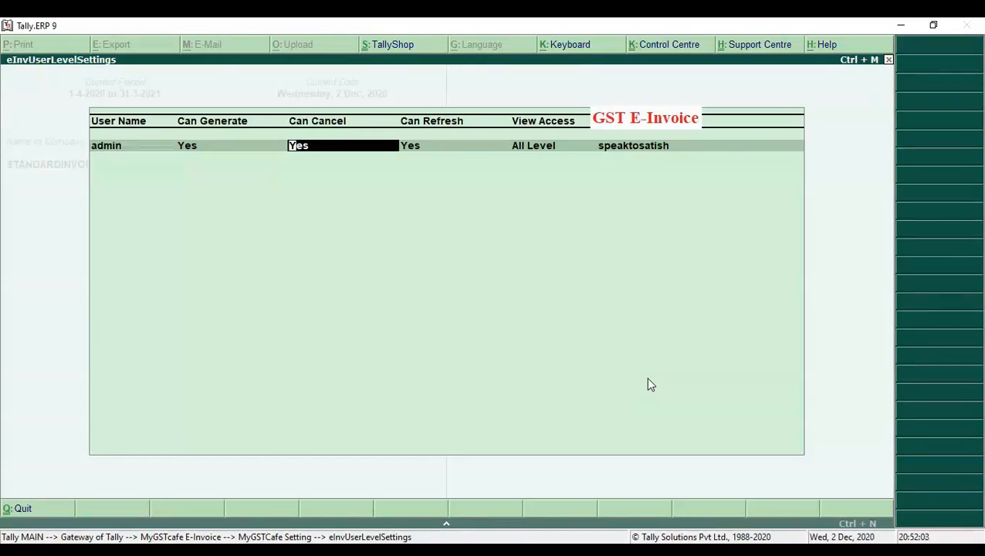
pyautogui.press('Return')
pyautogui.press('Return')
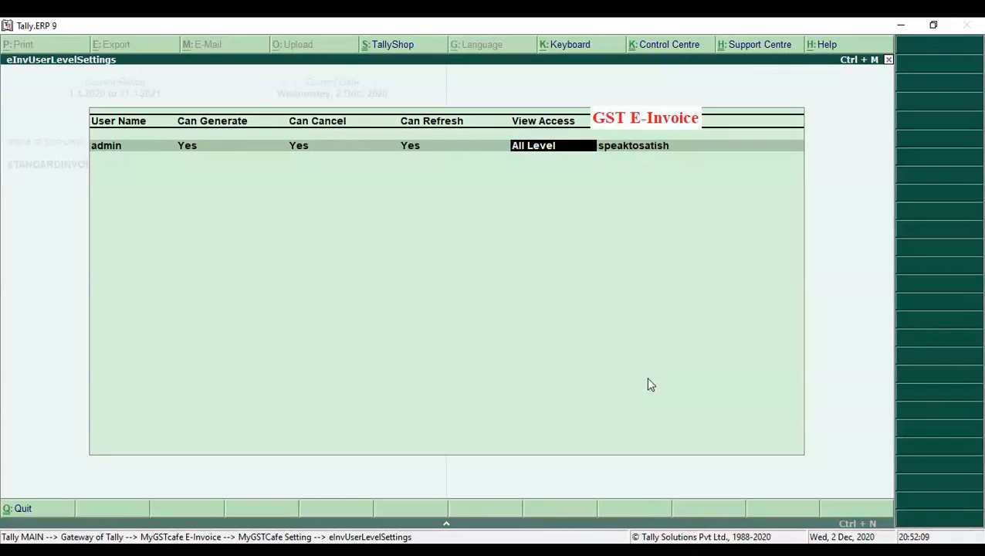
pyautogui.press('Escape')
pyautogui.press('Escape')
pyautogui.press('Return')
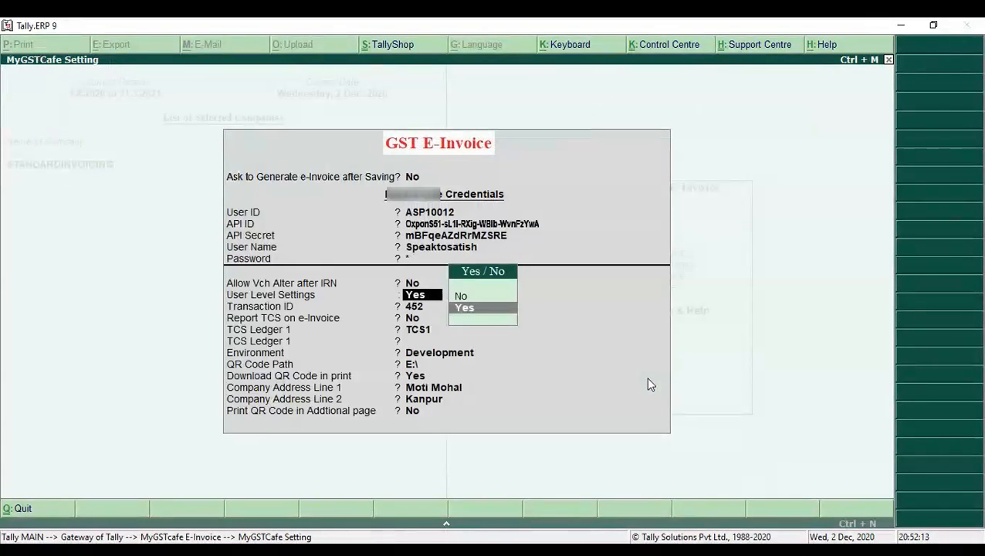
# Set User Level Settings to No and keep the existing transaction ID
pyautogui.press('Up')
pyautogui.press('Return')
pyautogui.press('Return')
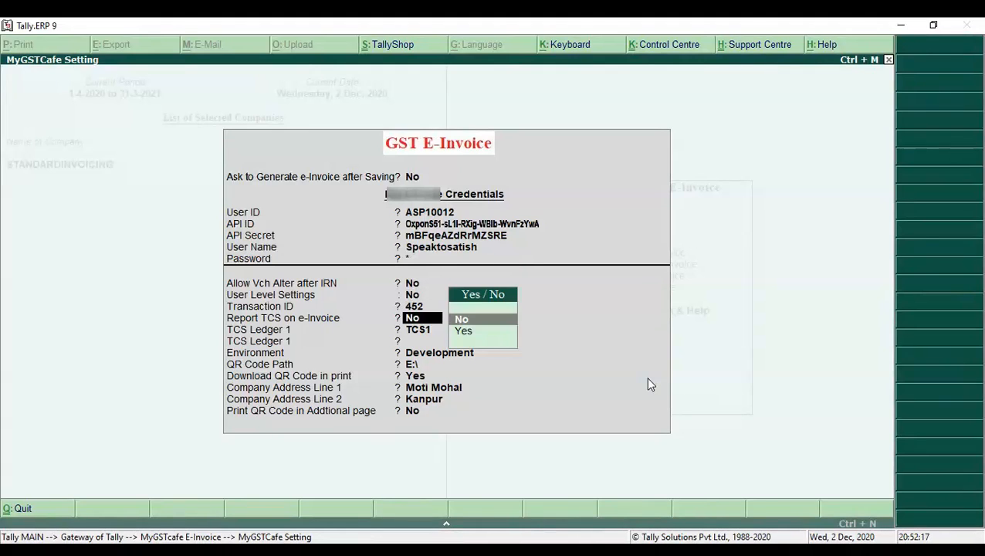
# Try the Yes option for reporting TCS on e-invoices and return it to No
pyautogui.press('Down')
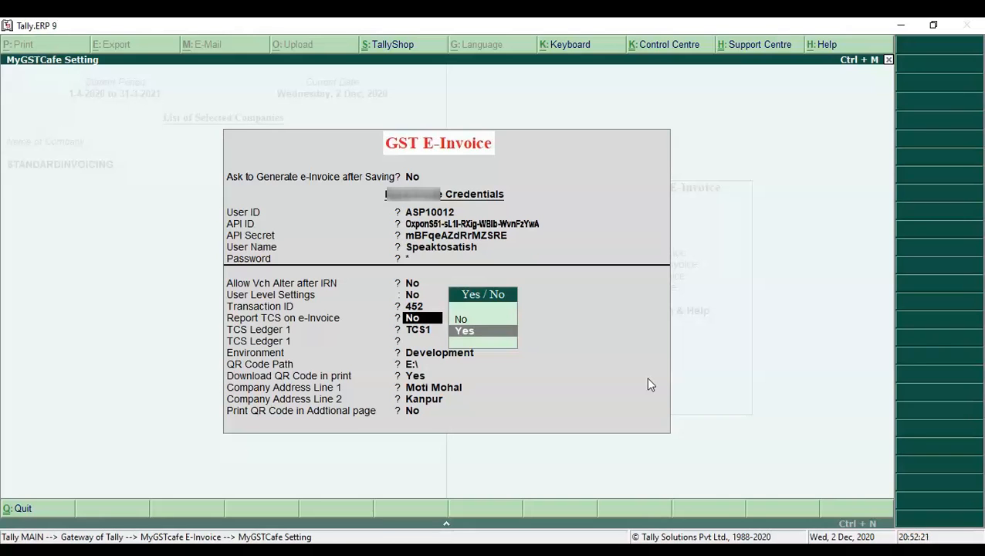
pyautogui.press('Return')
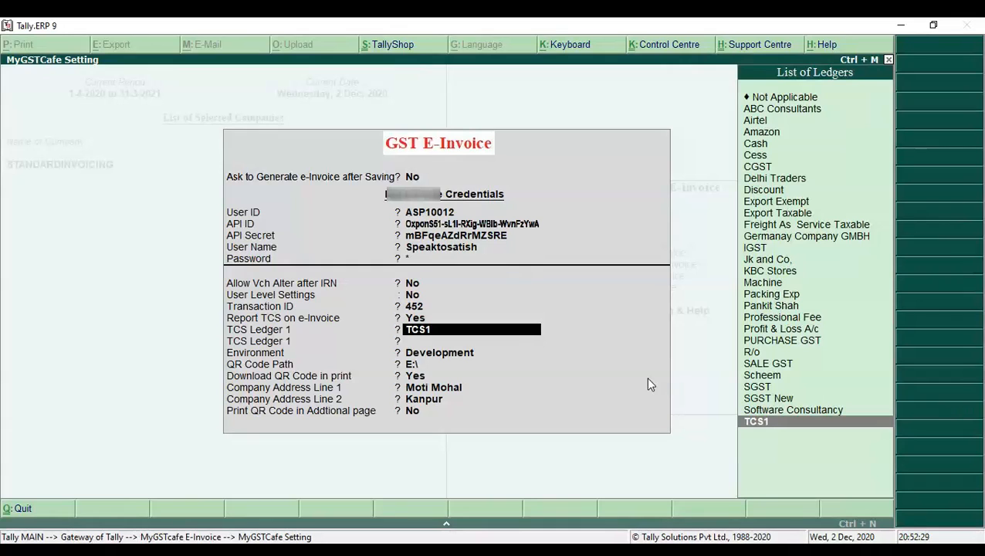
pyautogui.press('Up')
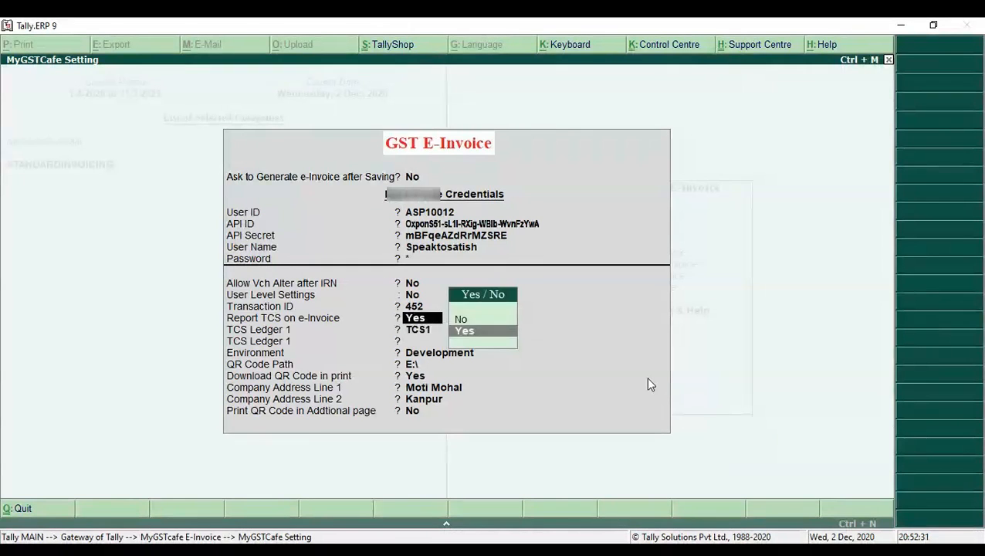
pyautogui.press('Down')
pyautogui.press('Return')
# Set the second TCS ledger to Not Applicable, keep the remaining options and save the e-invoice settings
pyautogui.press('Return')
pyautogui.press('Return')
pyautogui.press('Return')
pyautogui.press('Return')
pyautogui.press('Return')
pyautogui.press('Return')
pyautogui.press('Return')
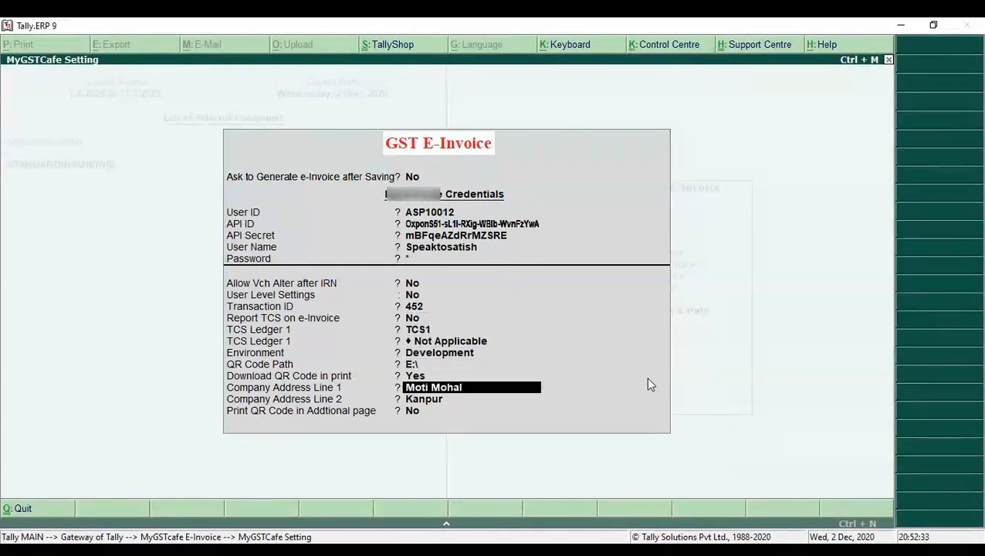
pyautogui.press('Return')
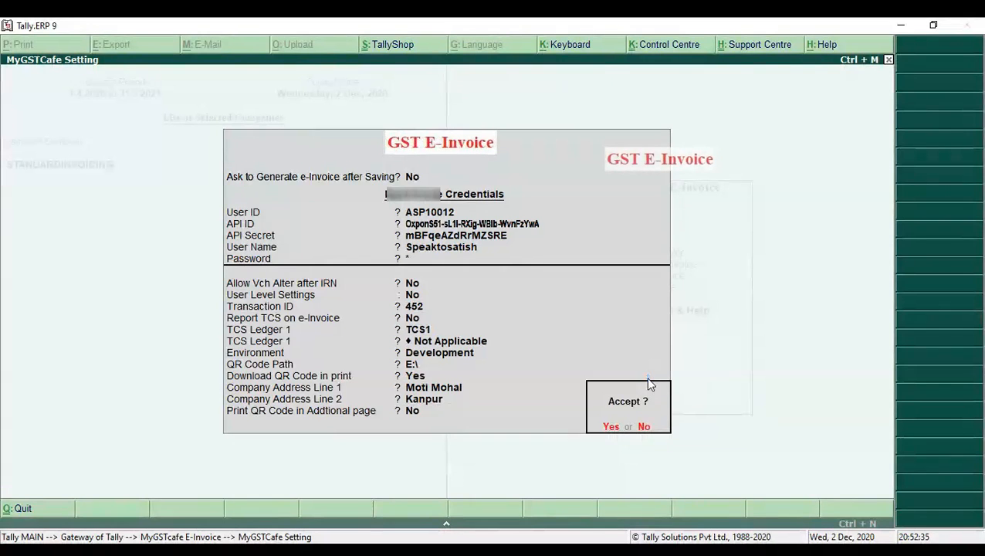
pyautogui.press('Return')
pyautogui.press('Escape')
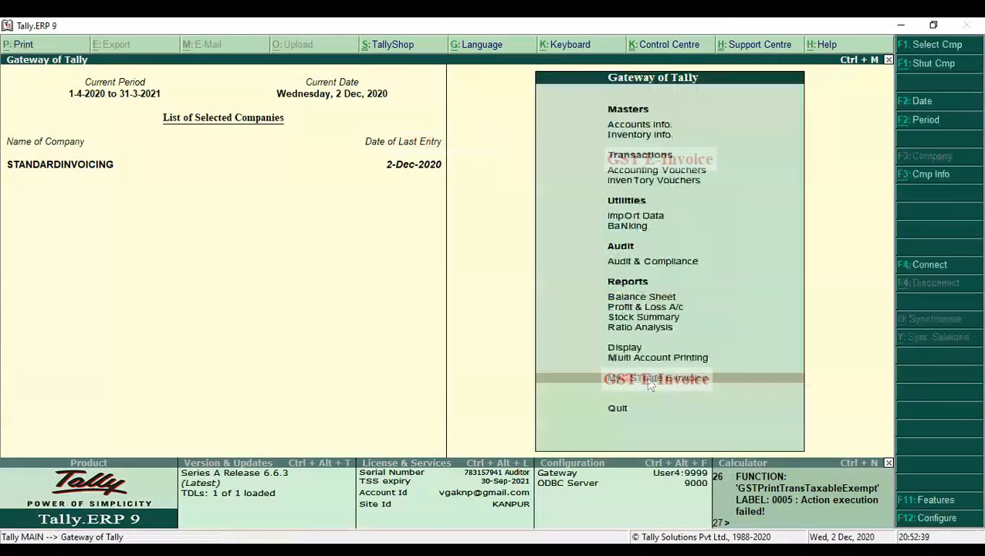
# Start a new sales entry in the accounting vouchers
pyautogui.press('Up')
pyautogui.press('Up')
pyautogui.press('Up')
pyautogui.press('Up')
pyautogui.press('Up')
pyautogui.press('Up')
pyautogui.press('Up')
pyautogui.press('Up')
pyautogui.press('Up')
pyautogui.press('Up')
pyautogui.press('Up')
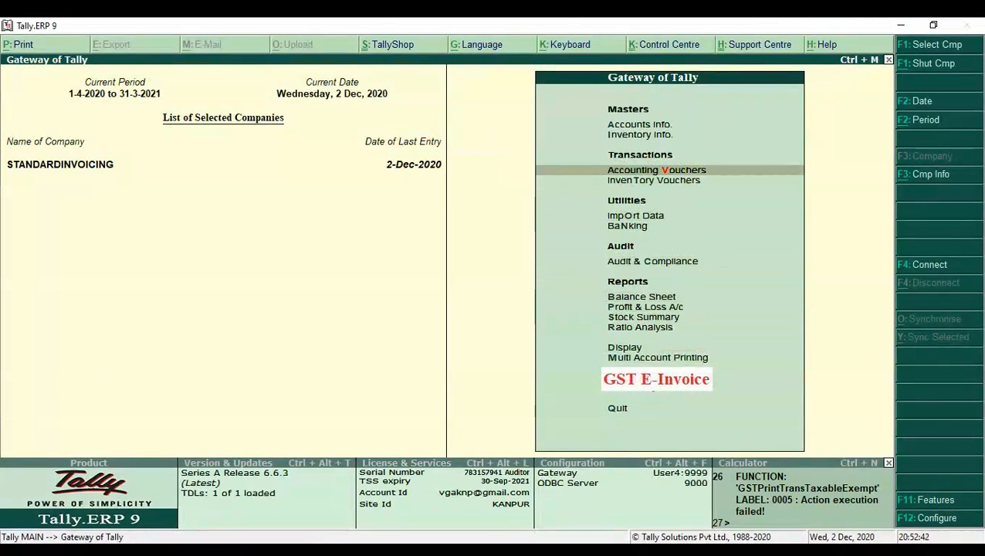
pyautogui.press('Return')
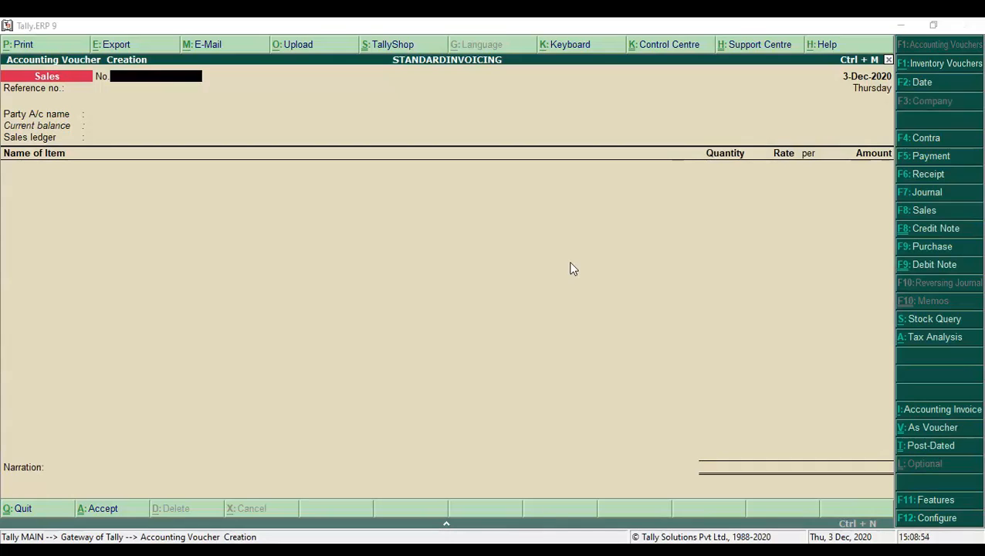
pyautogui.click(161, 82)
pyautogui.write('31')
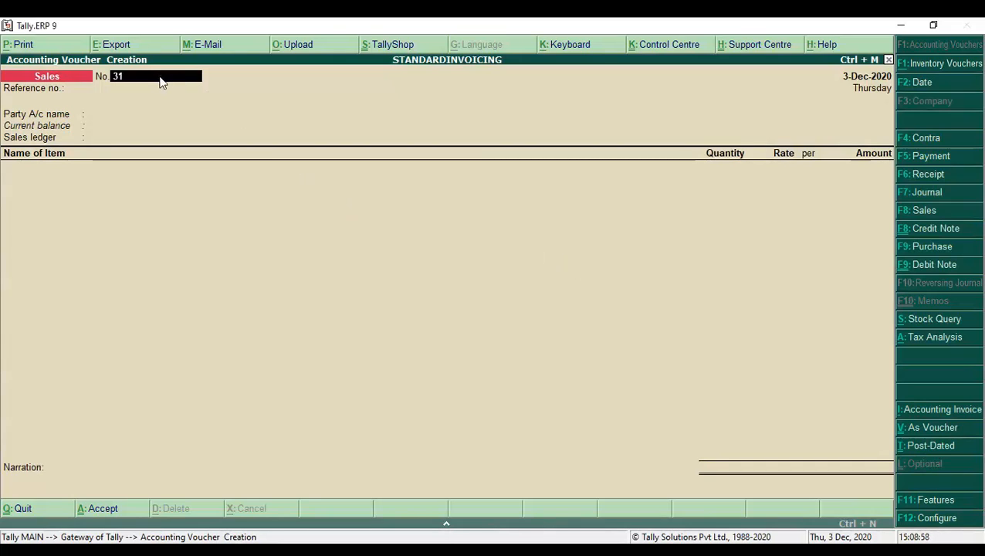
pyautogui.write('22020001')
pyautogui.press('Return')
pyautogui.press('Return')
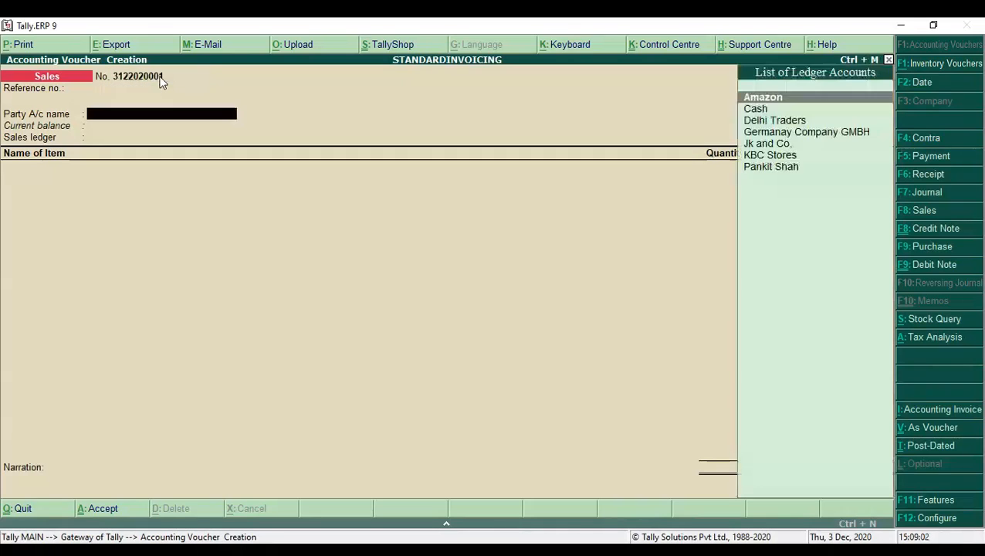
# Choose Jk and Co, as the party account and accept its despatch, order and buyer details as filled in
pyautogui.write('Jk')
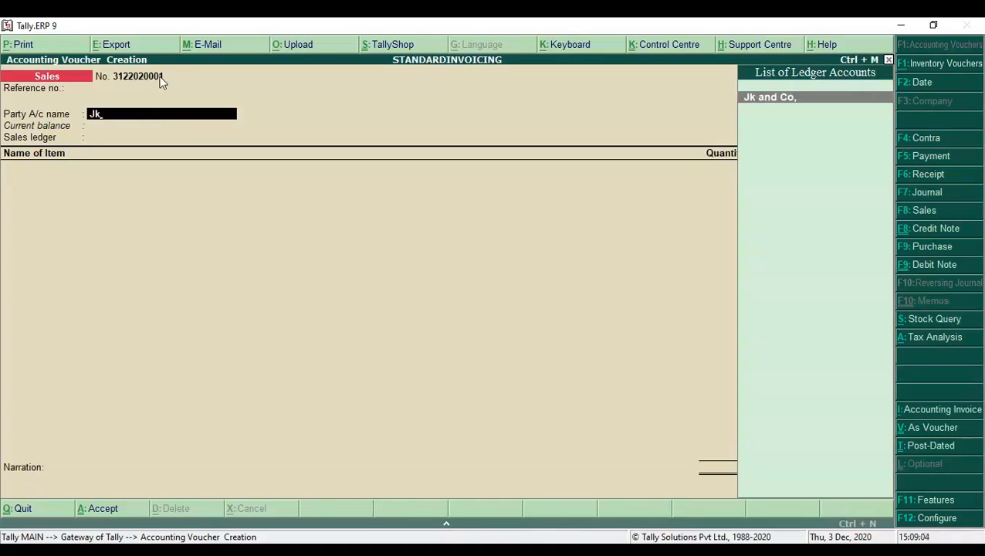
pyautogui.click(158, 76)
pyautogui.press('Return')
pyautogui.press('Return')
pyautogui.press('Return')
pyautogui.press('Return')
pyautogui.press('Return')
pyautogui.press('Return')
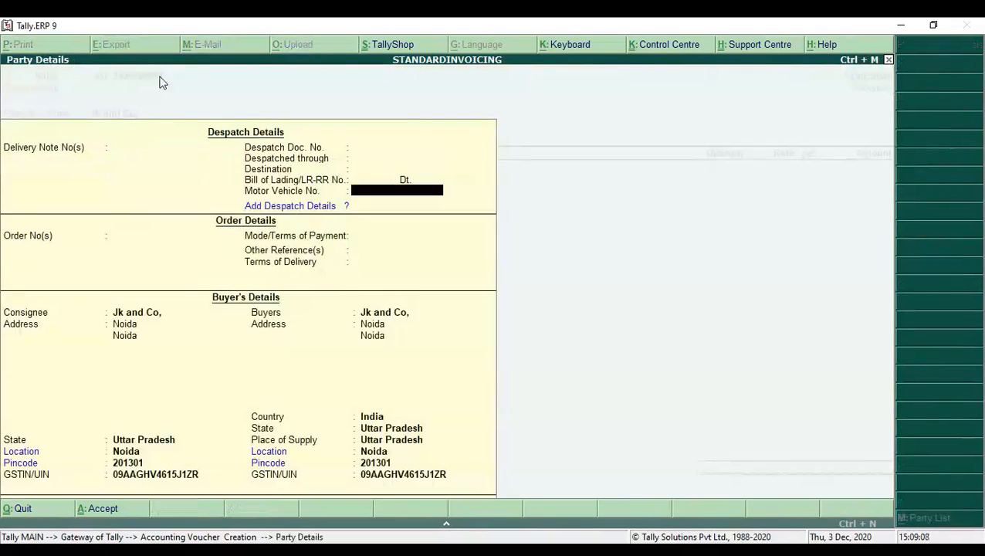
pyautogui.hotkey('ctrl', 'a')
# Choose SALE GST as the sales ledger of the voucher
pyautogui.press('Down')
pyautogui.press('Down')
pyautogui.press('Return')
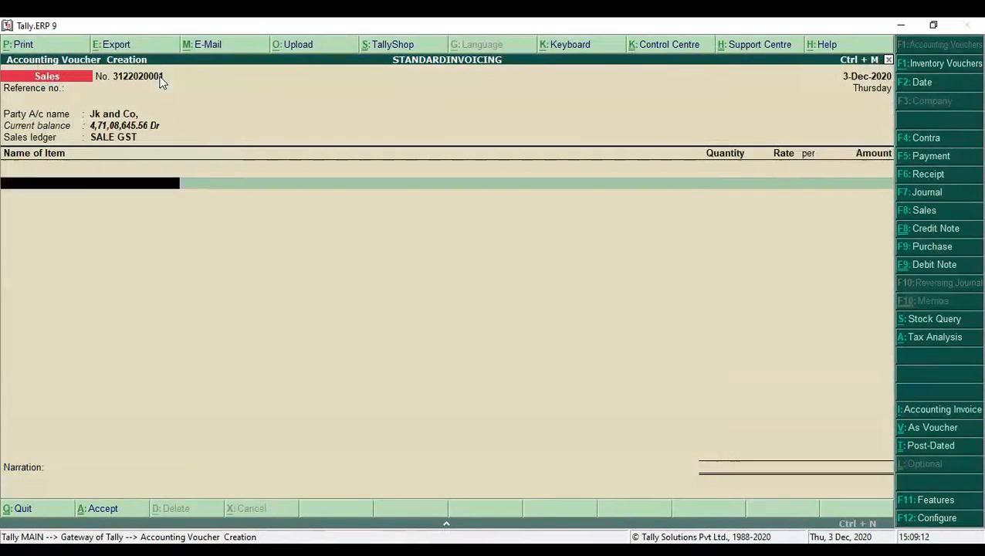
# Add the stock item WIRES with a quantity of 100 MTR at the rate of 1,500.00 and finish the item list
pyautogui.write('Wires')
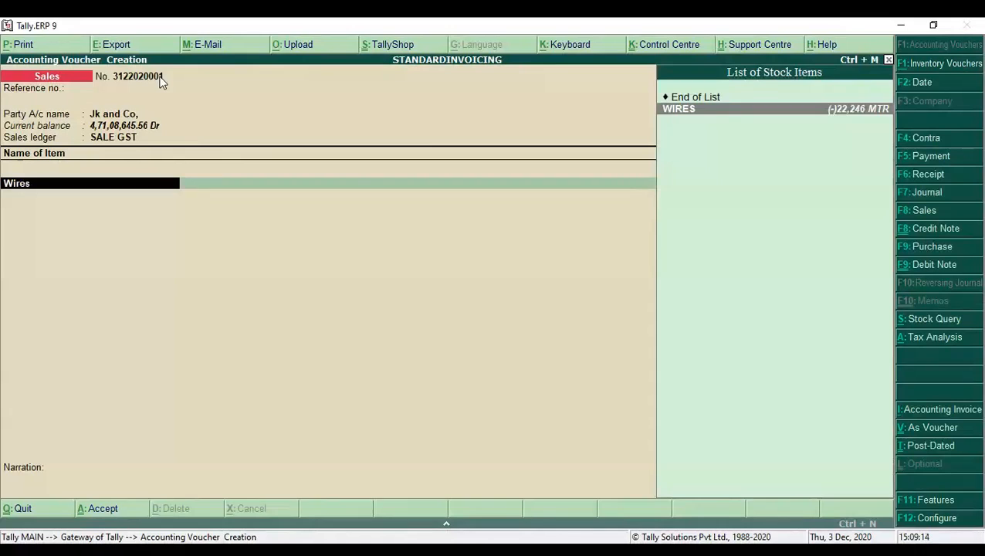
pyautogui.press('Return')
pyautogui.write('100')
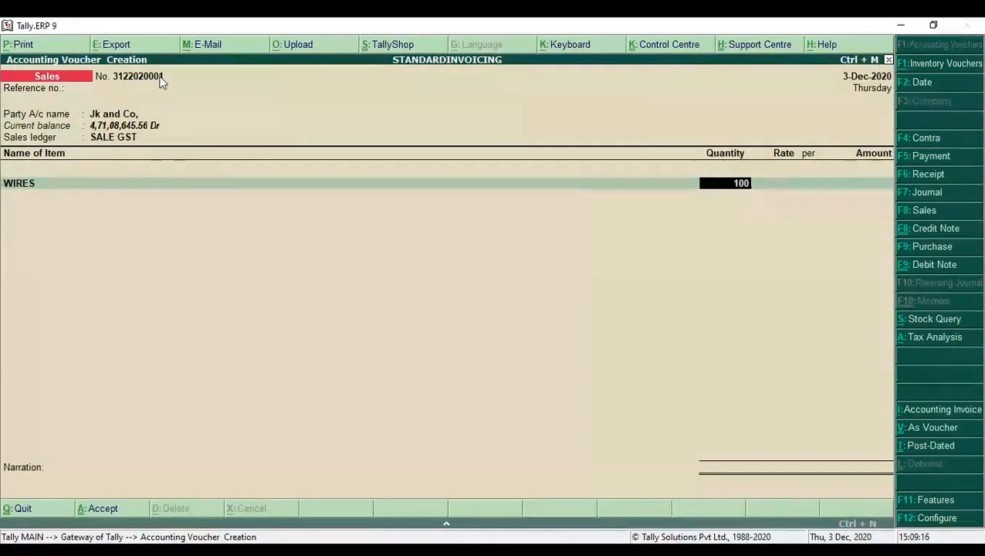
pyautogui.press('Return')
pyautogui.press('Return')
pyautogui.press('Return')
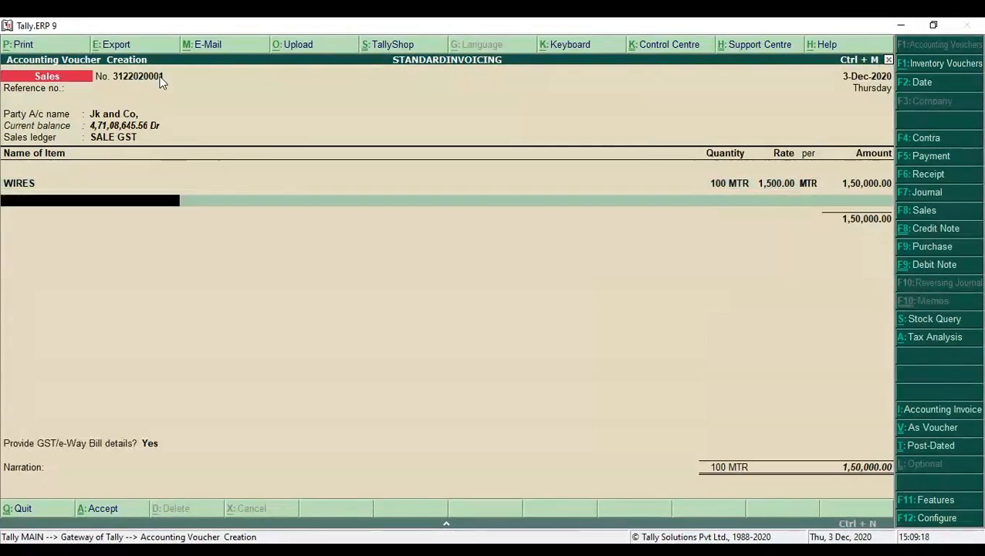
pyautogui.press('Return')
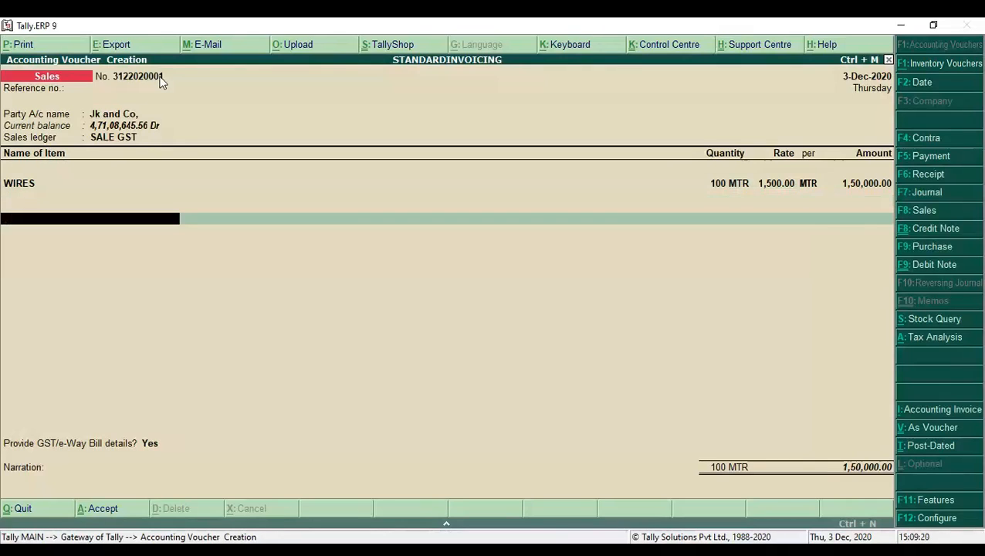
# Add the CGST and SGST tax ledgers beneath the item and finish the ledger list
pyautogui.write('Cgst')
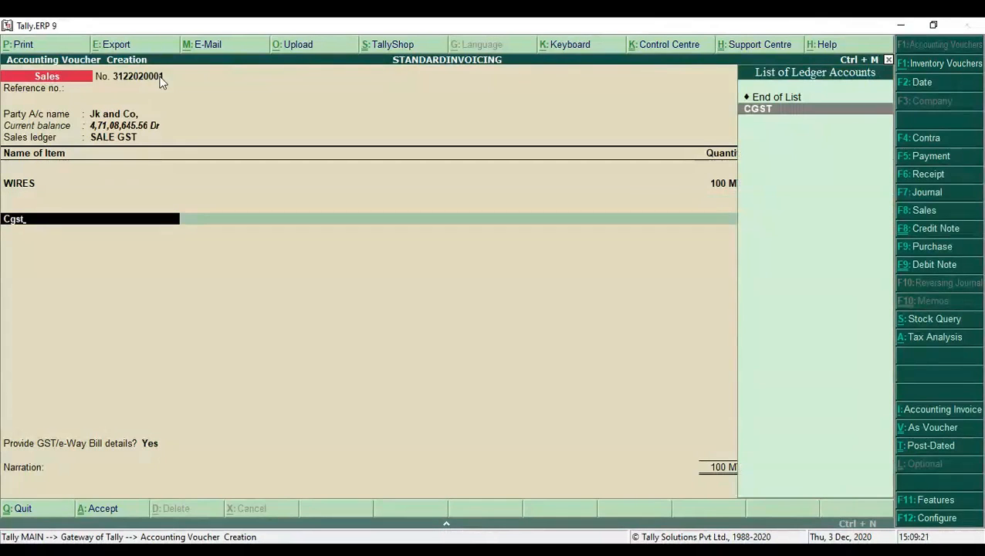
pyautogui.press('Return')
pyautogui.press('Return')
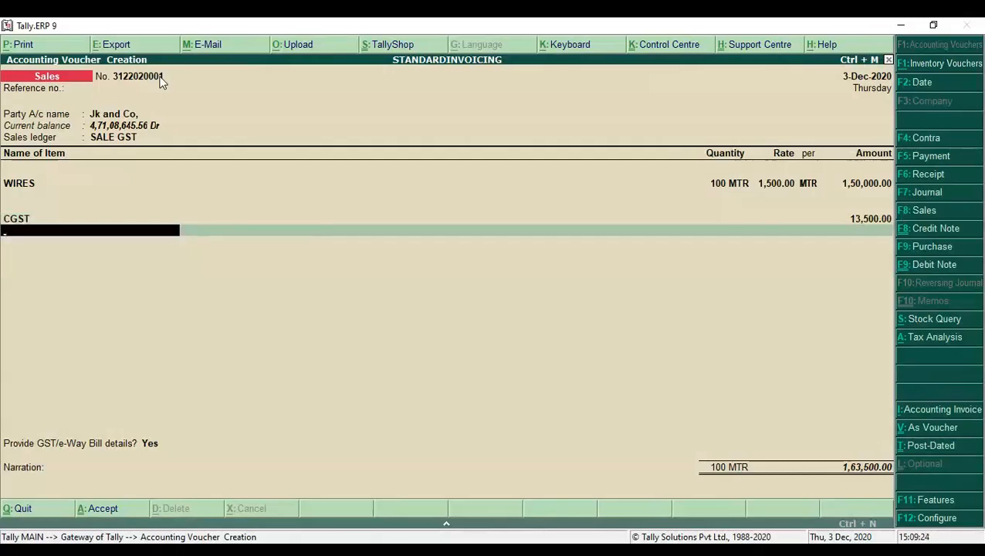
pyautogui.write('Sgs')
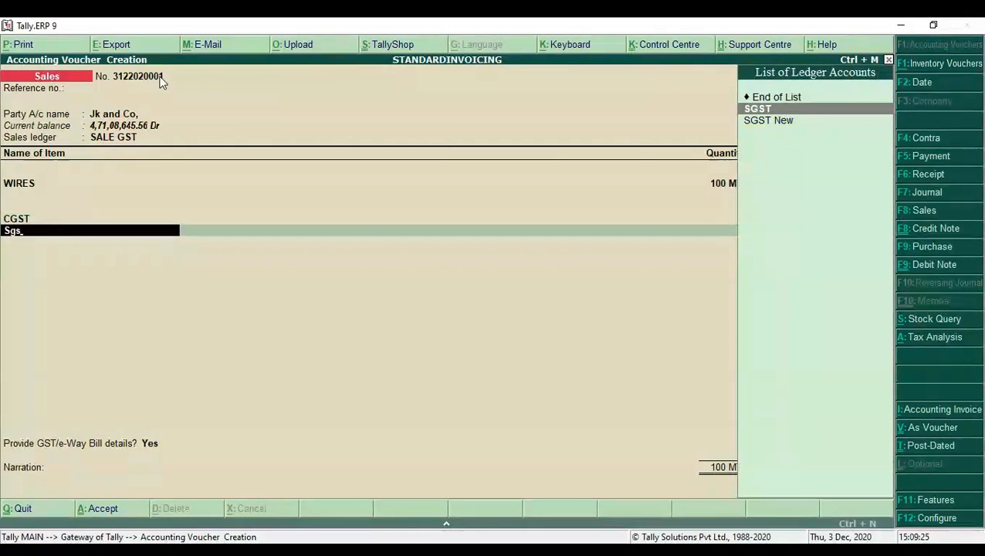
pyautogui.press('Return')
pyautogui.press('Return')
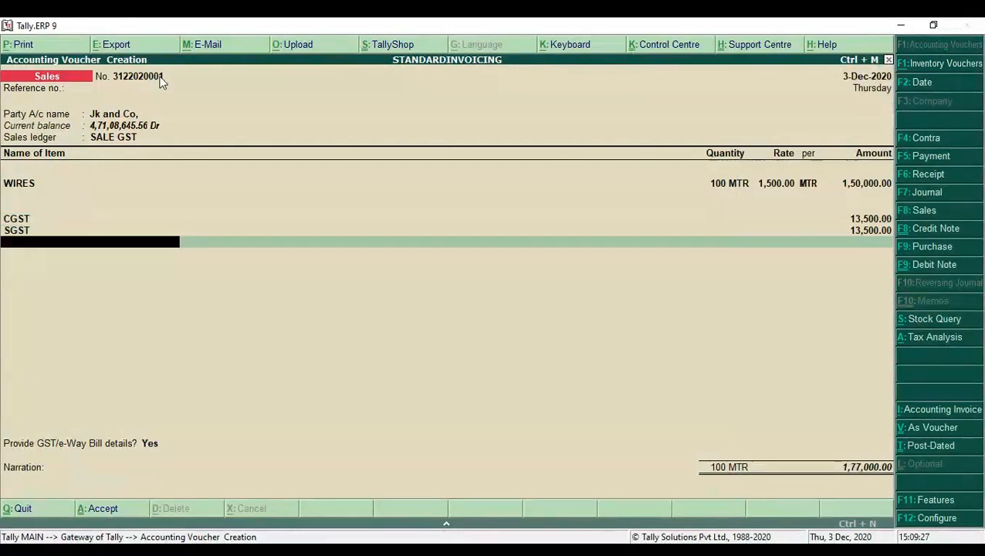
pyautogui.press('Return')
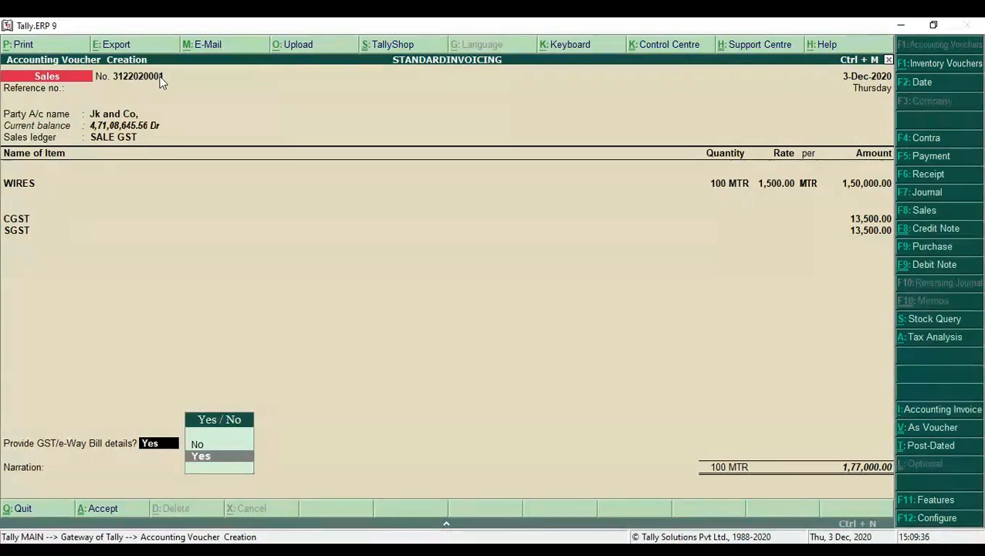
# Provide GST/e-Way Bill details for the voucher and accept the supply, consignor and dispatch details as filled in
pyautogui.press('Return')
pyautogui.press('Return')
pyautogui.press('Return')
pyautogui.press('Return')
pyautogui.press('Return')
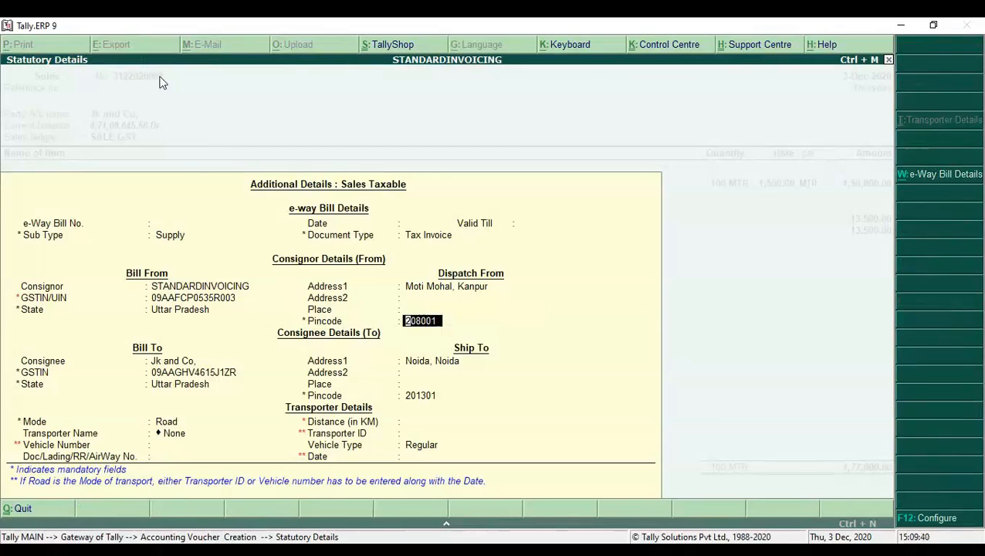
pyautogui.press('Return')
pyautogui.press('Return')
pyautogui.press('Return')
pyautogui.press('Return')
pyautogui.press('Return')
pyautogui.press('Return')
pyautogui.press('Return')
pyautogui.press('Return')
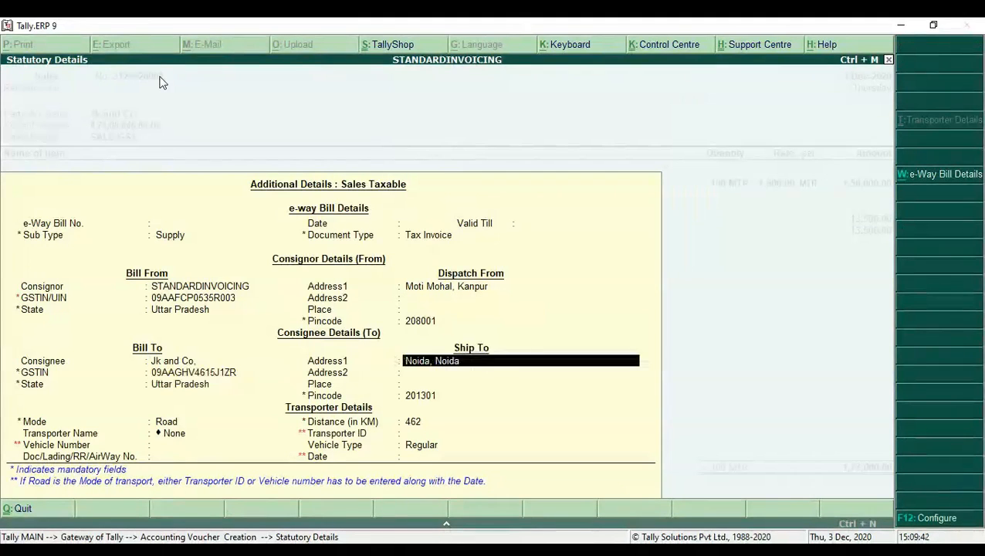
pyautogui.press('Return')
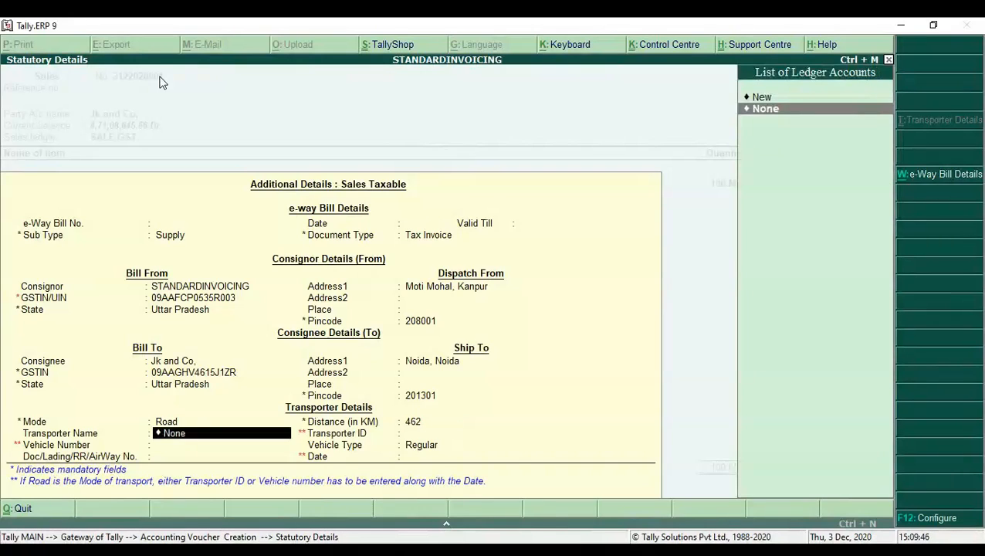
pyautogui.press('Return')
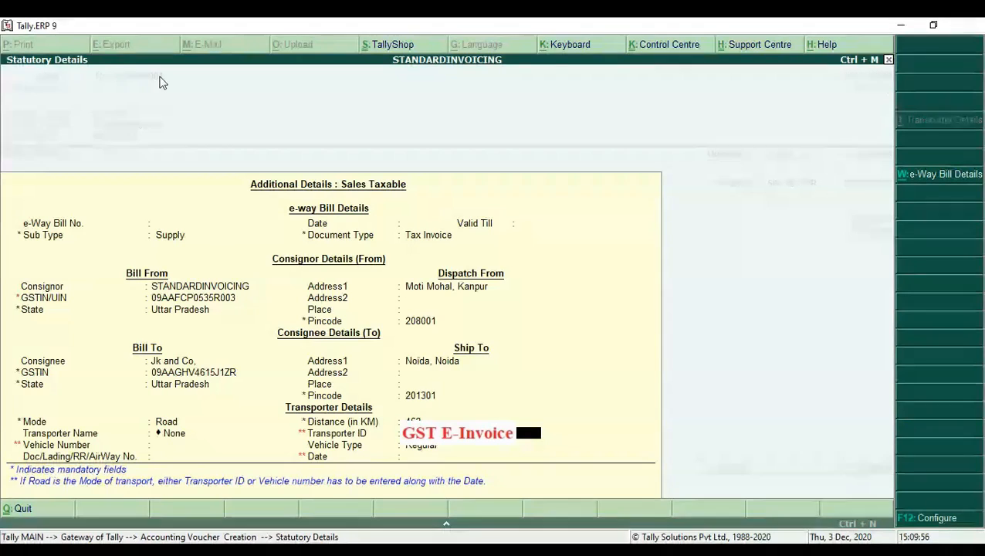
pyautogui.press('Return')
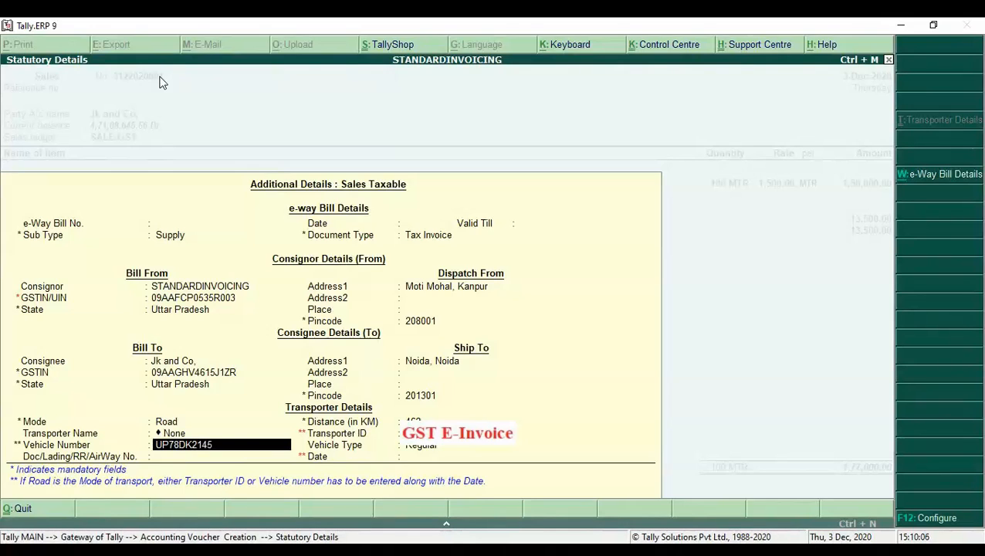
pyautogui.press('Return')
pyautogui.press('Return')
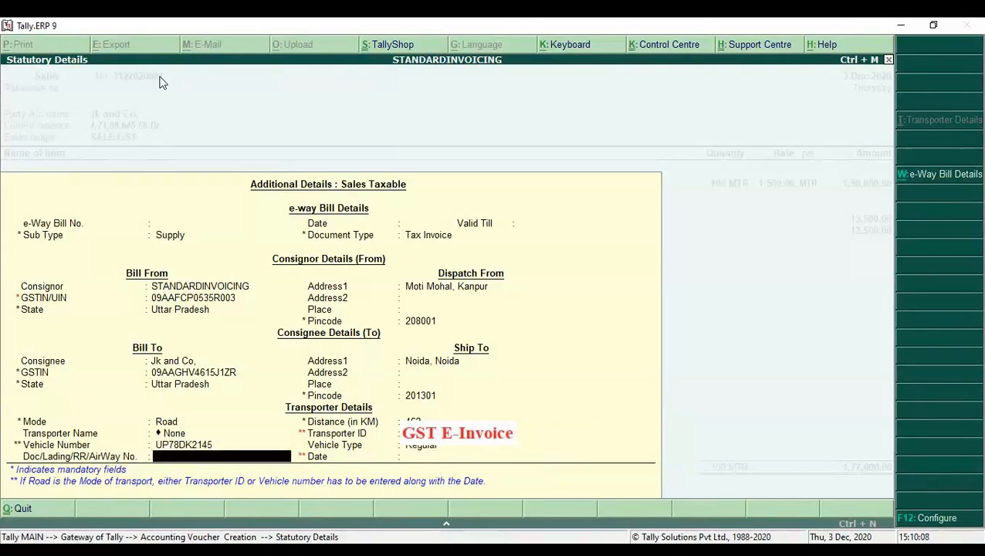
pyautogui.press('Return')
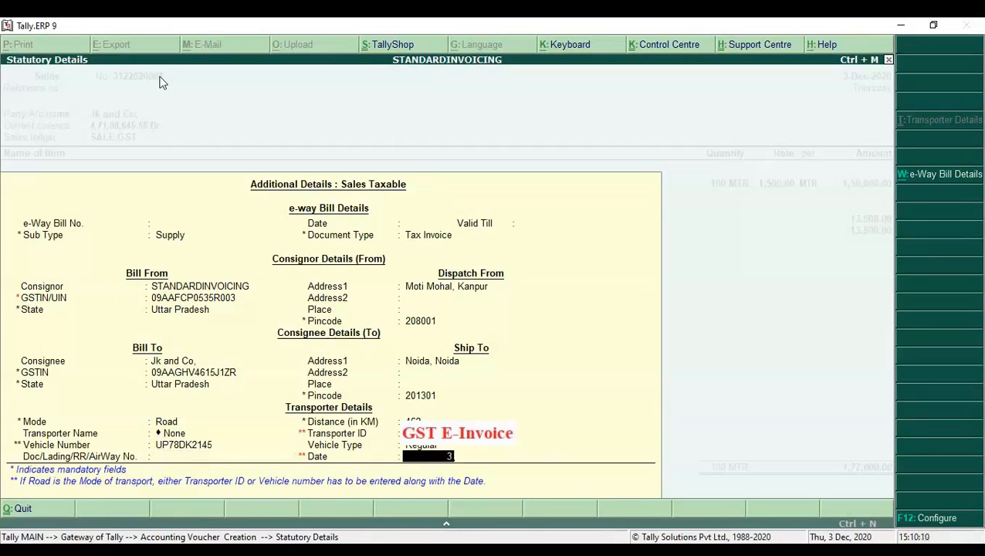
pyautogui.press('Return')
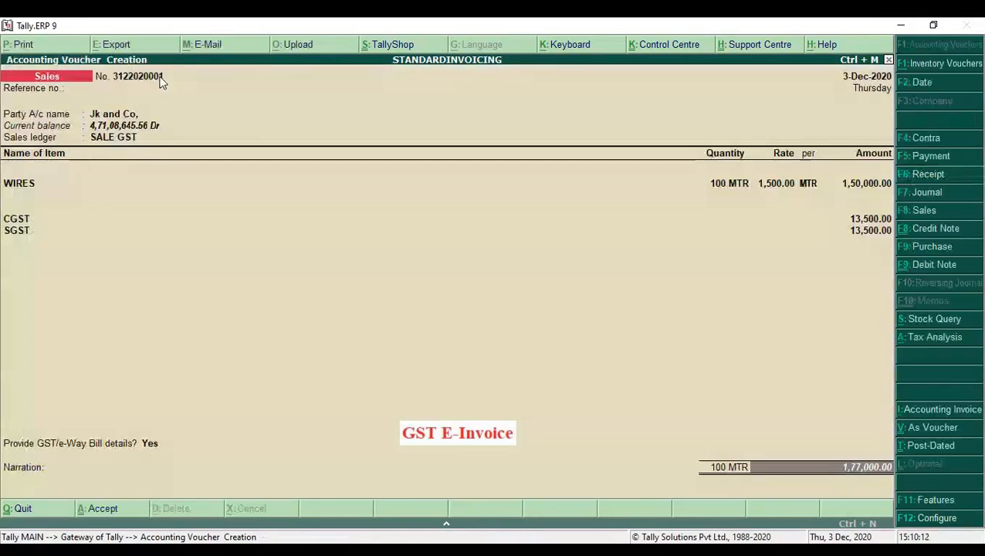
# Leave the narration blank, save the sales voucher and leave voucher creation
pyautogui.press('Return')
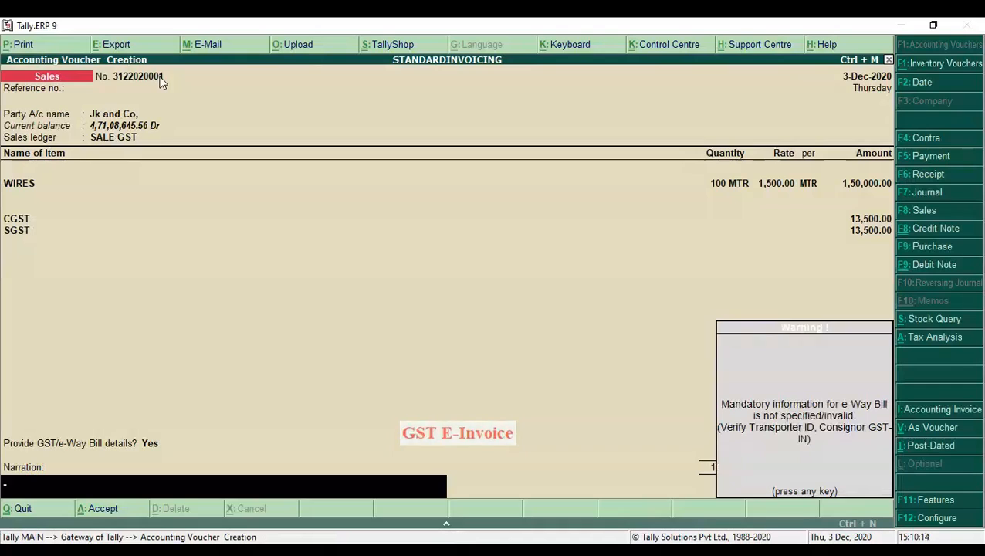
pyautogui.press('Return')
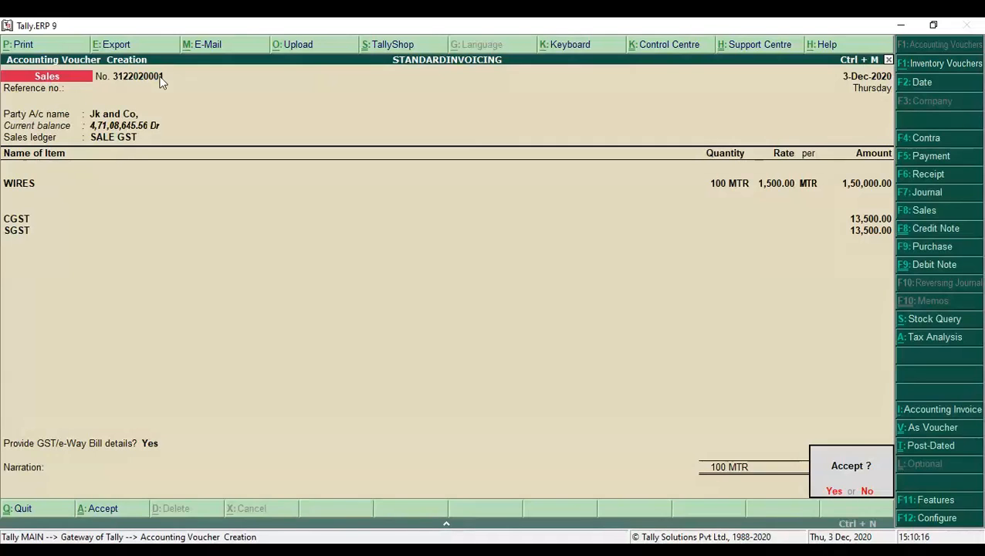
pyautogui.press('Return')
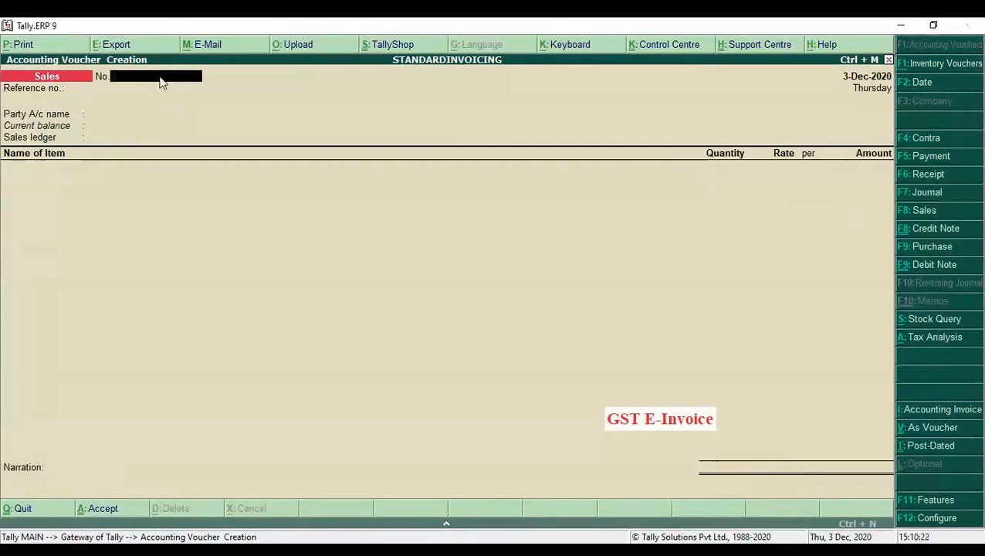
pyautogui.press('Escape')
pyautogui.press('Return')
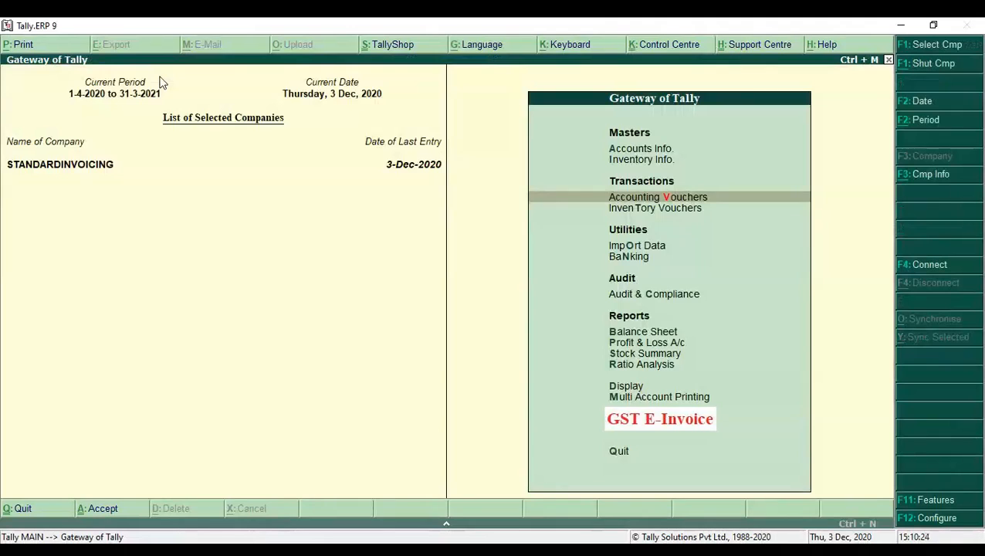
# Open the Pending e-Invoice report of the GST e-invoice add-on
pyautogui.press('Down')
pyautogui.press('Down')
pyautogui.press('Down')
pyautogui.press('Down')
pyautogui.press('Down')
pyautogui.press('Down')
pyautogui.press('Down')
pyautogui.press('Down')
pyautogui.press('Down')
pyautogui.press('Down')
pyautogui.press('Down')
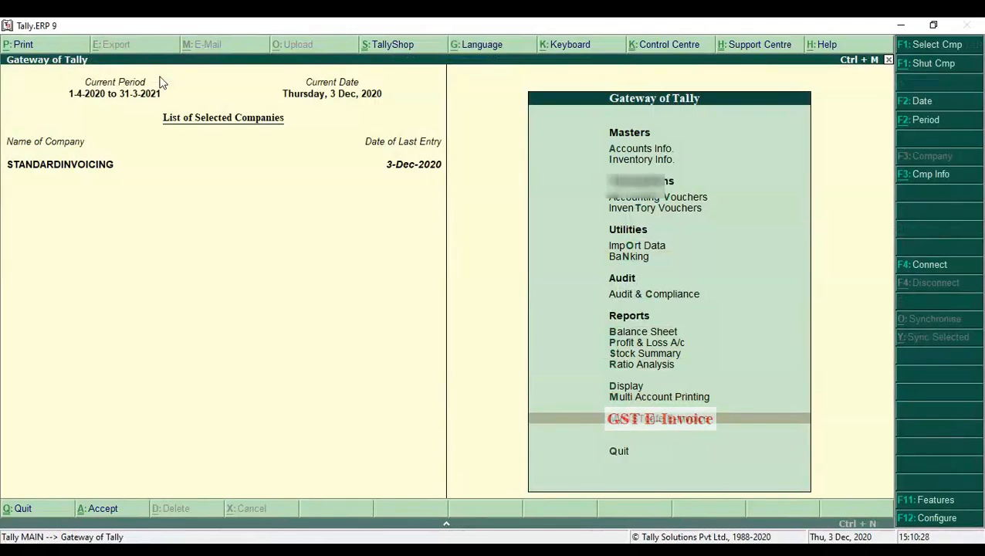
pyautogui.press('Return')
pyautogui.press('Down')
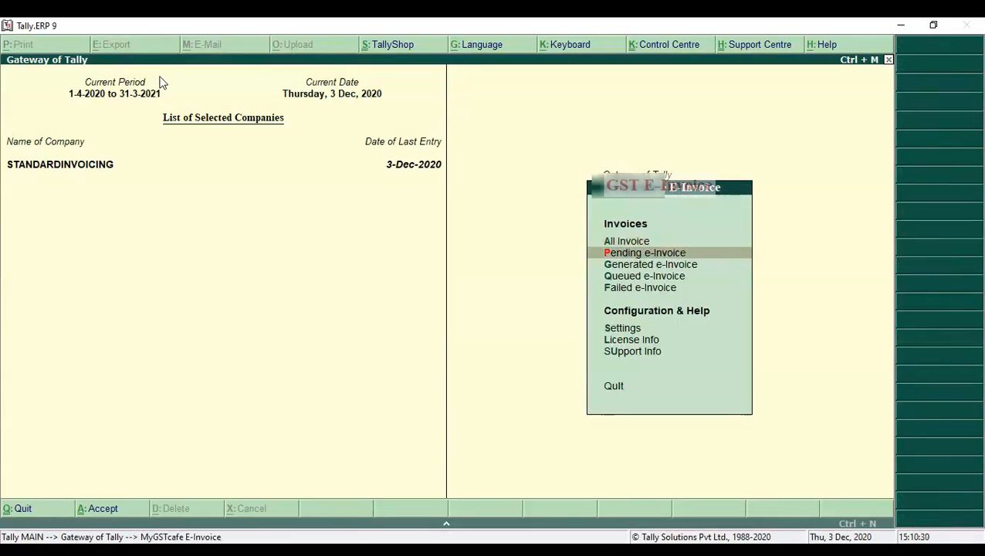
pyautogui.press('Return')
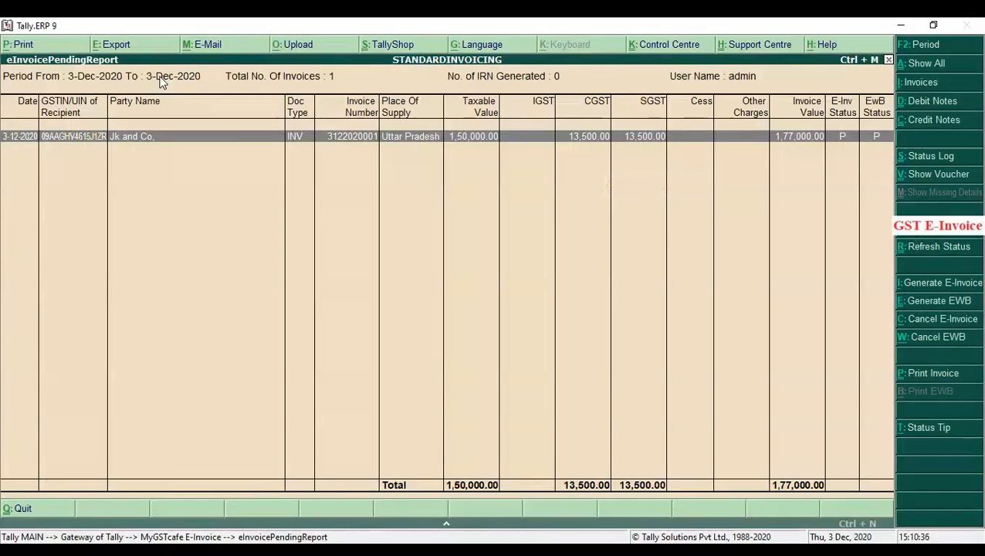
# View the voucher behind the pending Jk and Co, invoice and return to the report without changing it
pyautogui.press('Return')
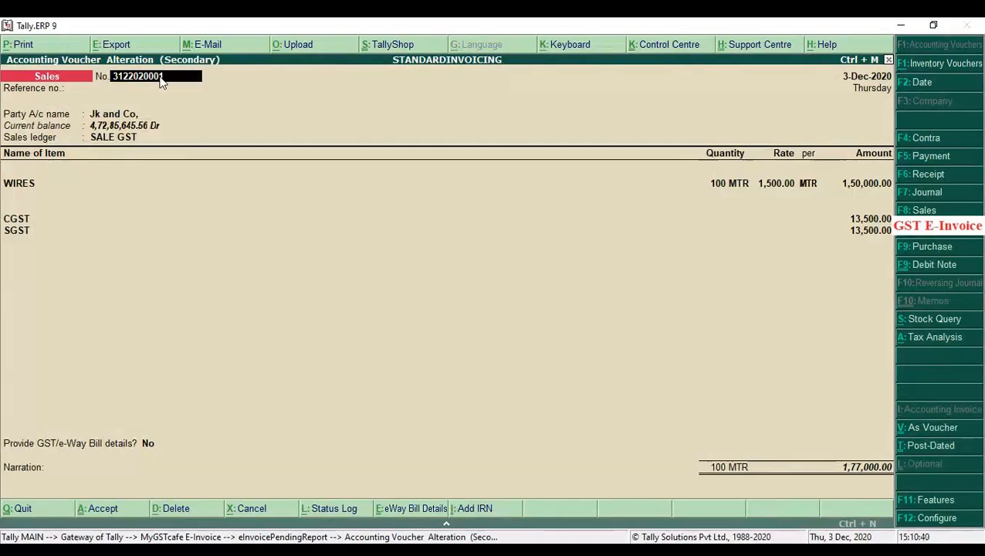
pyautogui.press('Escape')
pyautogui.press('y')
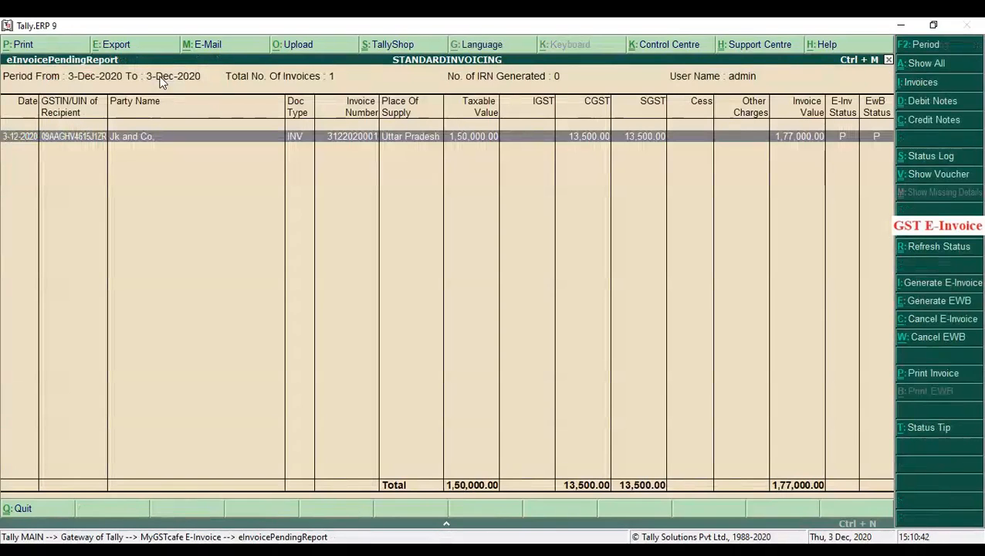
# Generate the e-invoice for the pending Jk and Co, invoice and close the pending report
pyautogui.click(936, 287)
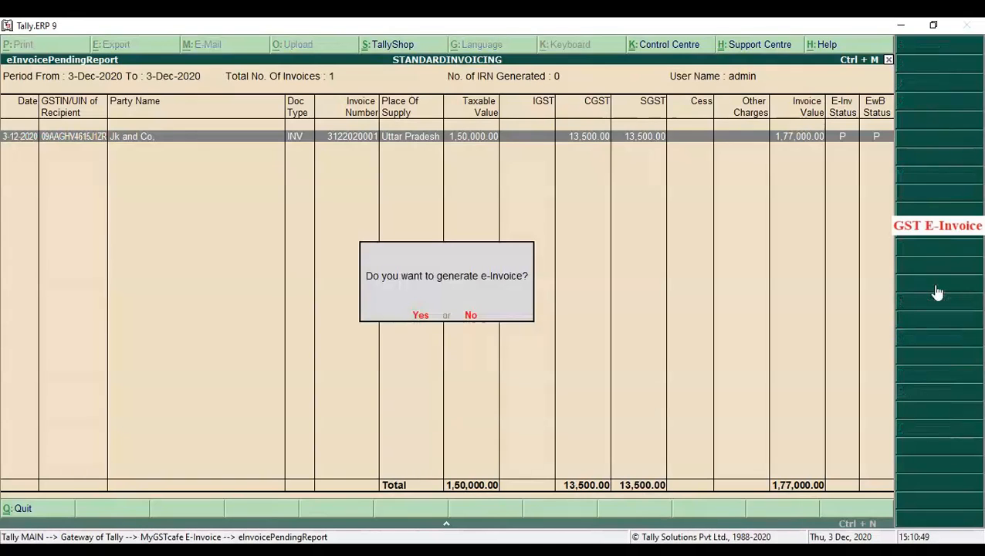
pyautogui.press('Return')
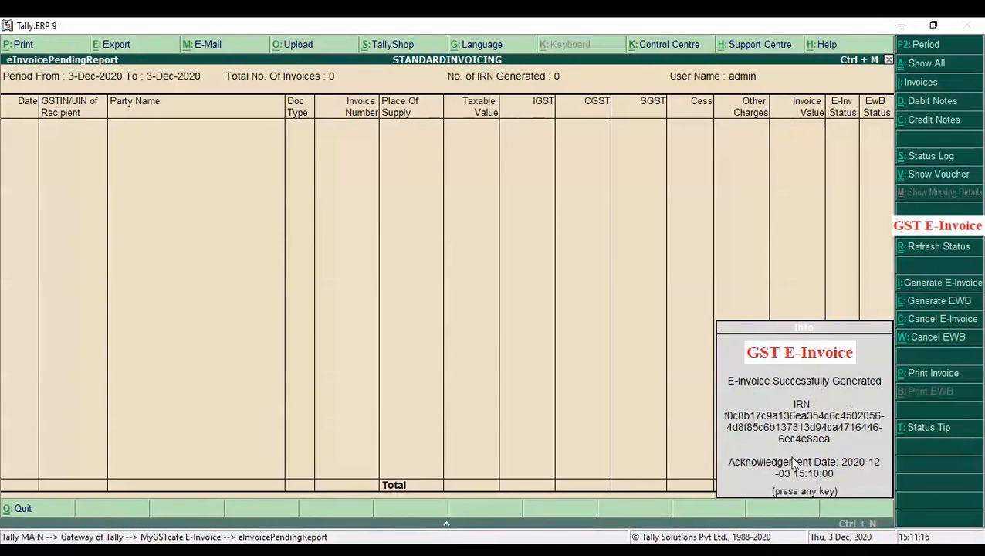
pyautogui.press('Escape')
pyautogui.press('Escape')
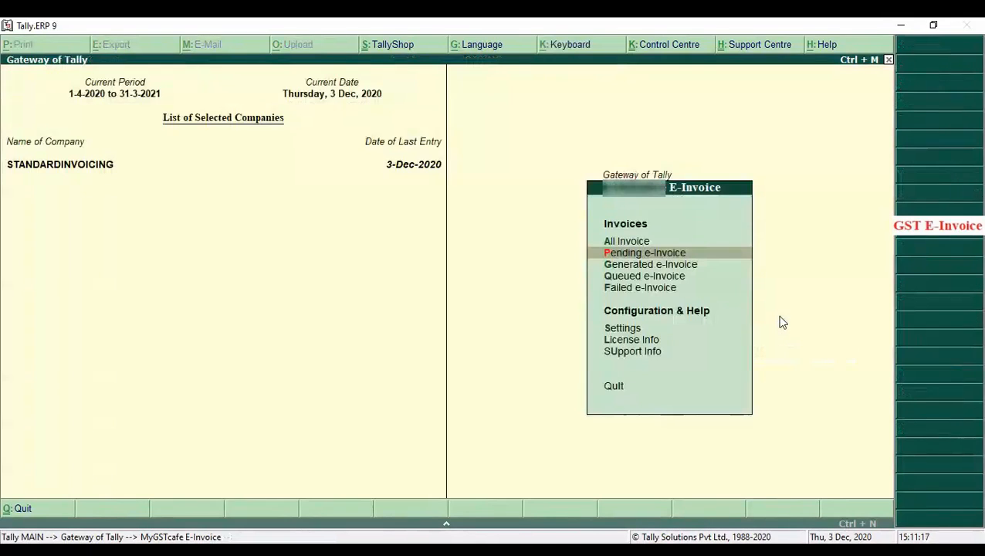
# Show the status log of the Jk and Co, invoice from the Generated e-Invoice report
pyautogui.press('Down')
pyautogui.press('Return')
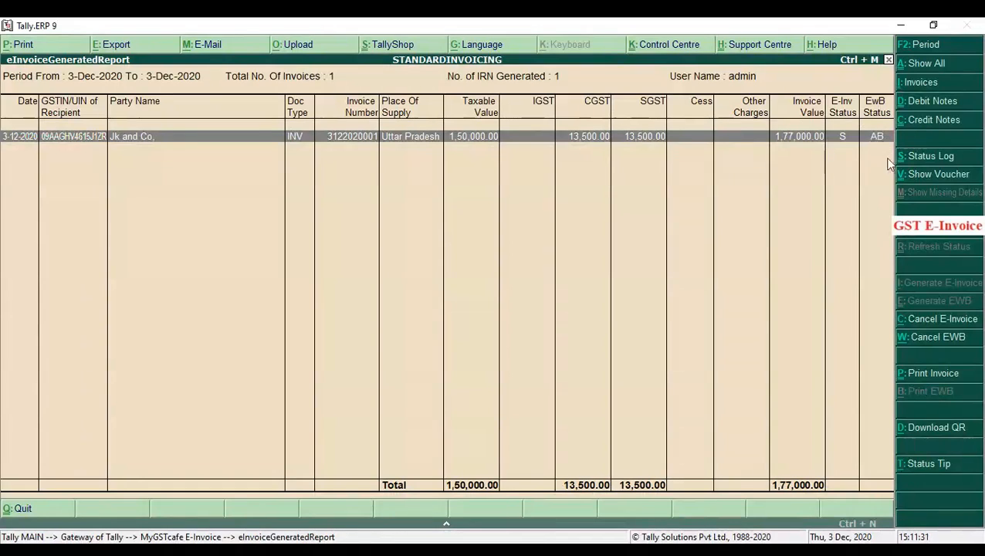
pyautogui.click(923, 159)
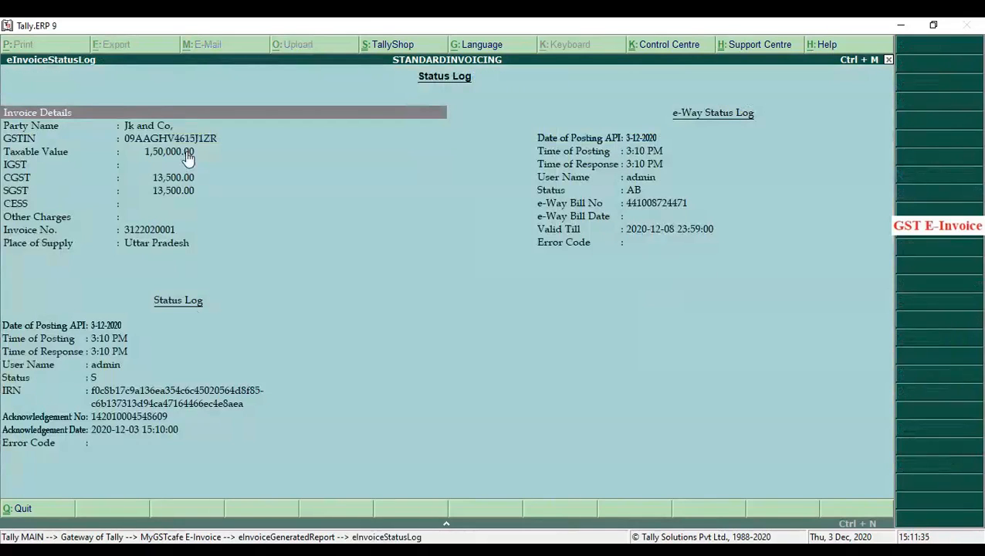
# Examine the invoice details and the e-invoice status entries in the log, down to the error code
pyautogui.press('Down')
pyautogui.press('Down')
pyautogui.press('Down')
pyautogui.press('Down')
pyautogui.press('Down')
pyautogui.press('Down')
pyautogui.press('Down')
pyautogui.press('Down')
pyautogui.press('Down')
pyautogui.press('Down')
pyautogui.press('Down')
pyautogui.press('Down')
pyautogui.press('Down')
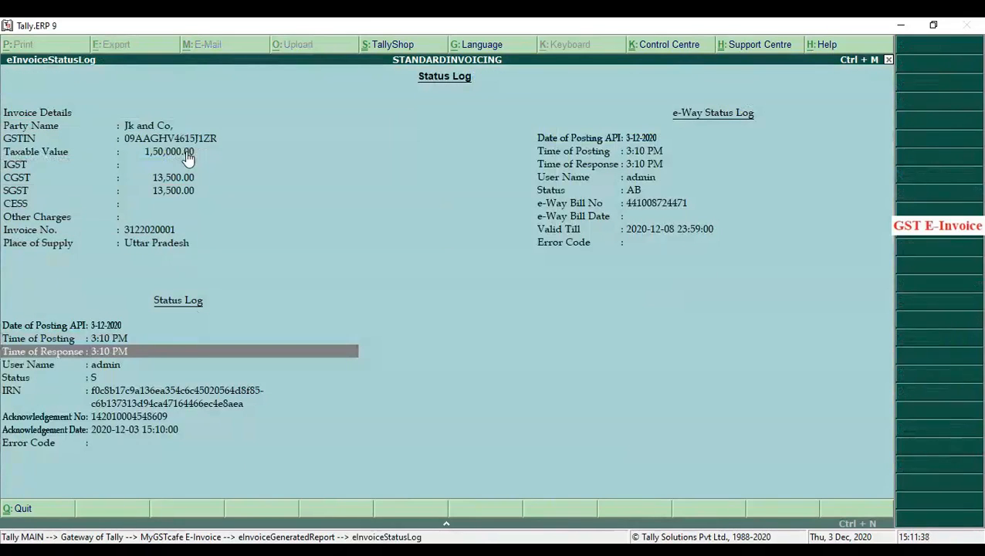
pyautogui.press('Up')
pyautogui.press('Up')
pyautogui.press('Down')
pyautogui.press('Down')
pyautogui.press('Down')
pyautogui.press('Up')
pyautogui.press('Up')
pyautogui.press('Up')
pyautogui.press('Down')
pyautogui.press('Down')
pyautogui.press('Down')
pyautogui.press('Down')
pyautogui.press('Down')
pyautogui.press('Down')
pyautogui.press('Down')
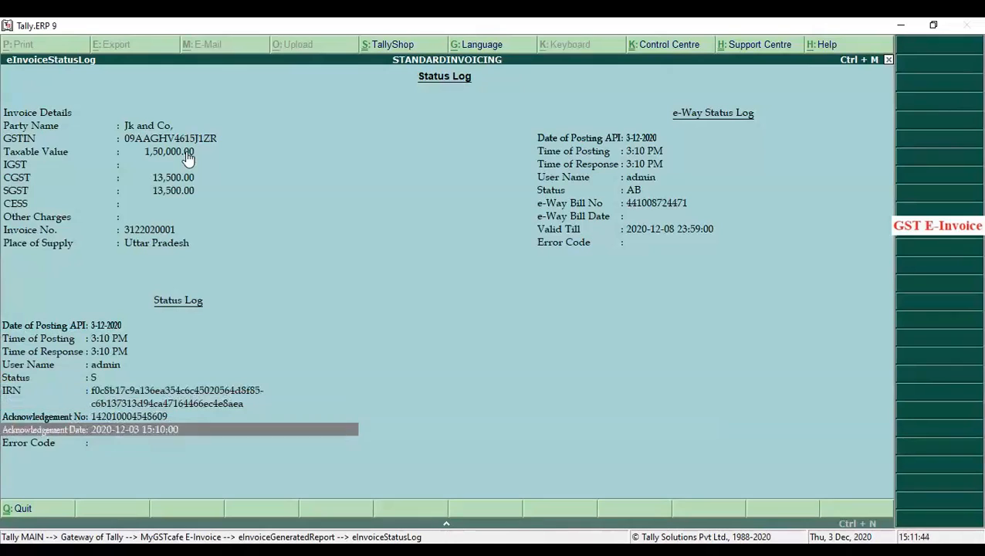
pyautogui.press('Down')
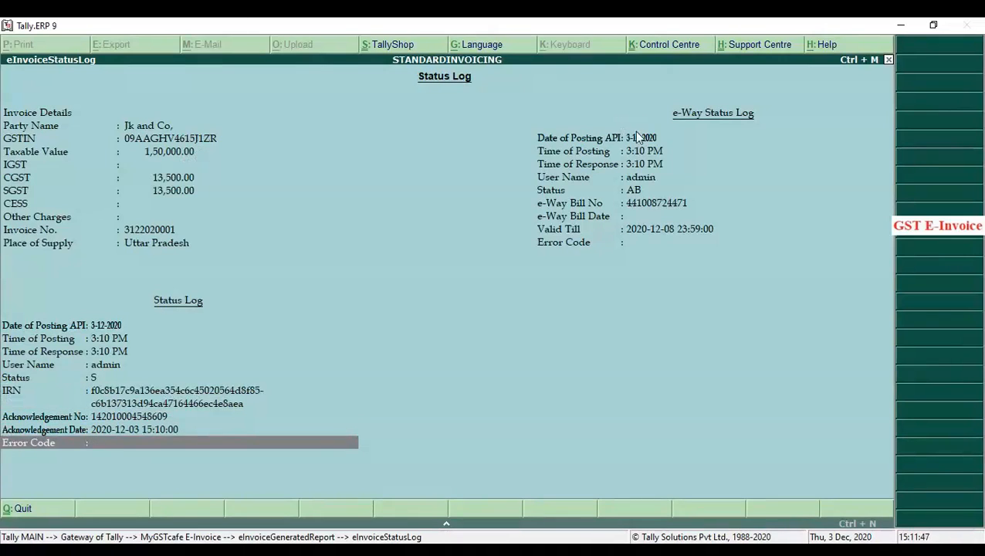
# Examine the e-Way status entries down to the error code and close the status log
pyautogui.press('Down')
pyautogui.press('Down')
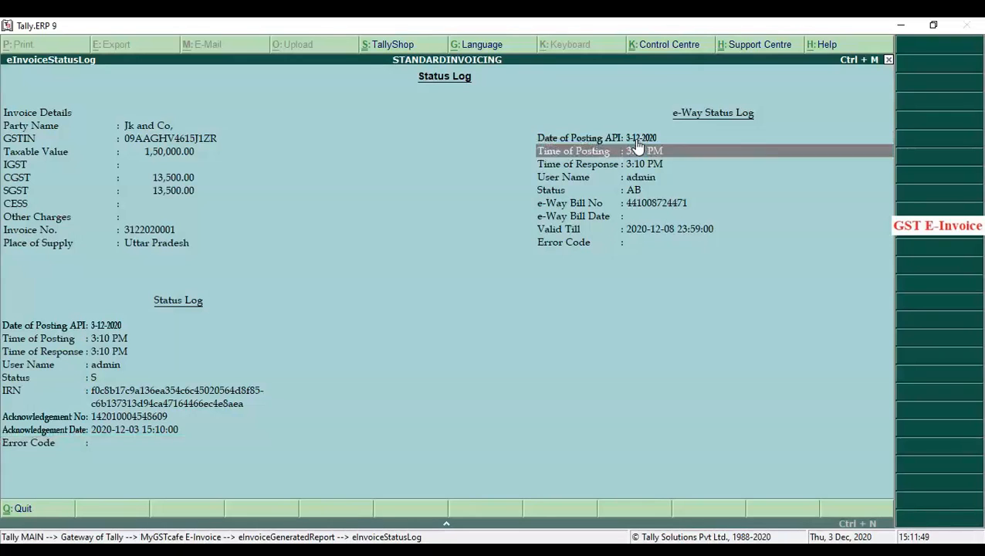
pyautogui.press('Down')
pyautogui.press('Down')
pyautogui.press('Down')
pyautogui.press('Down')
pyautogui.press('Down')
pyautogui.press('Down')
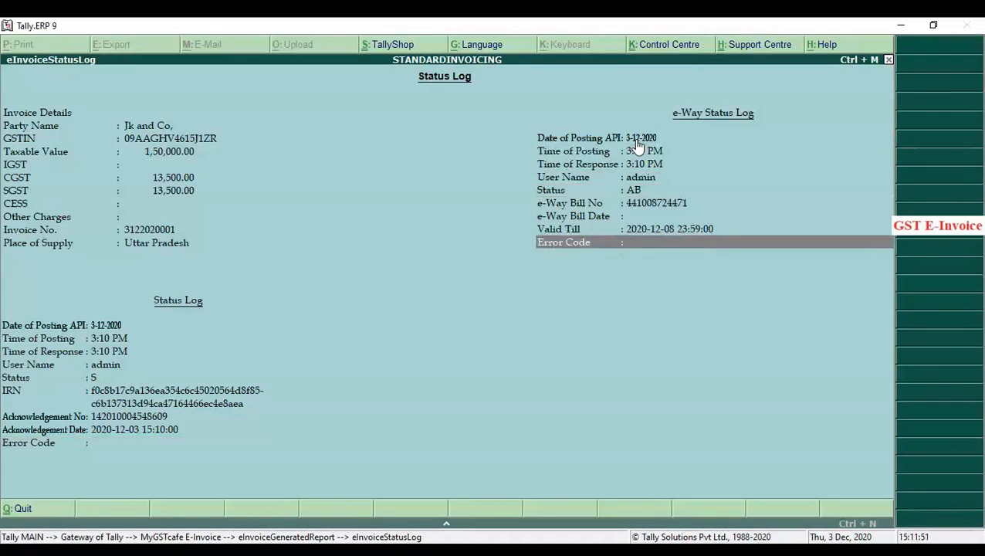
pyautogui.press('Escape')
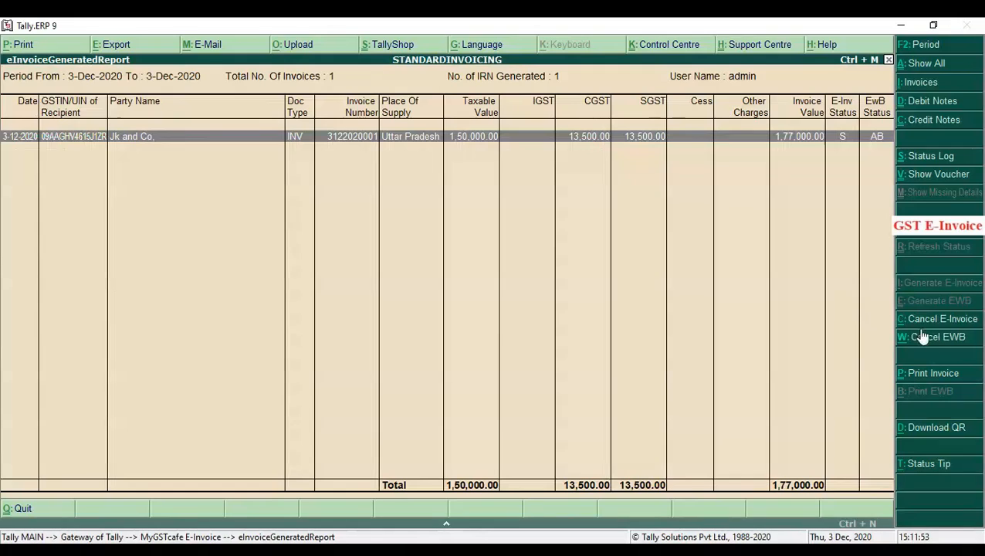
# Display the print preview of the Jk and Co, sale invoice and enlarge it
pyautogui.click(933, 374)
pyautogui.press('Return')
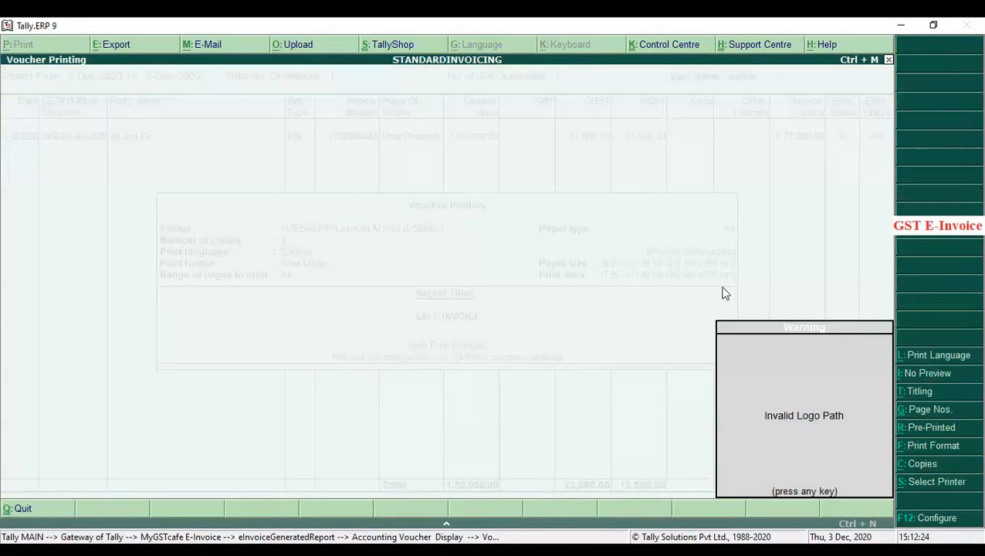
pyautogui.press('Return')
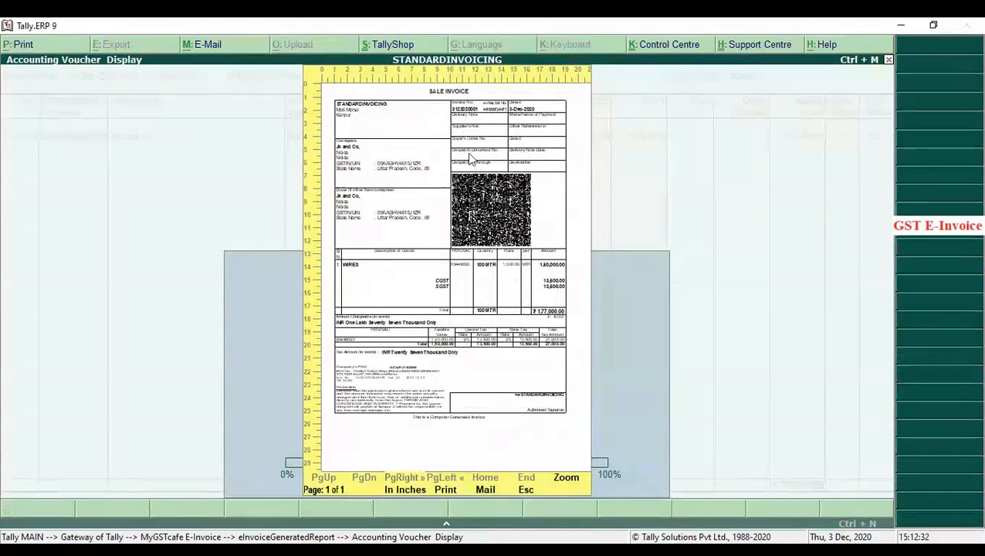
pyautogui.click(564, 479)
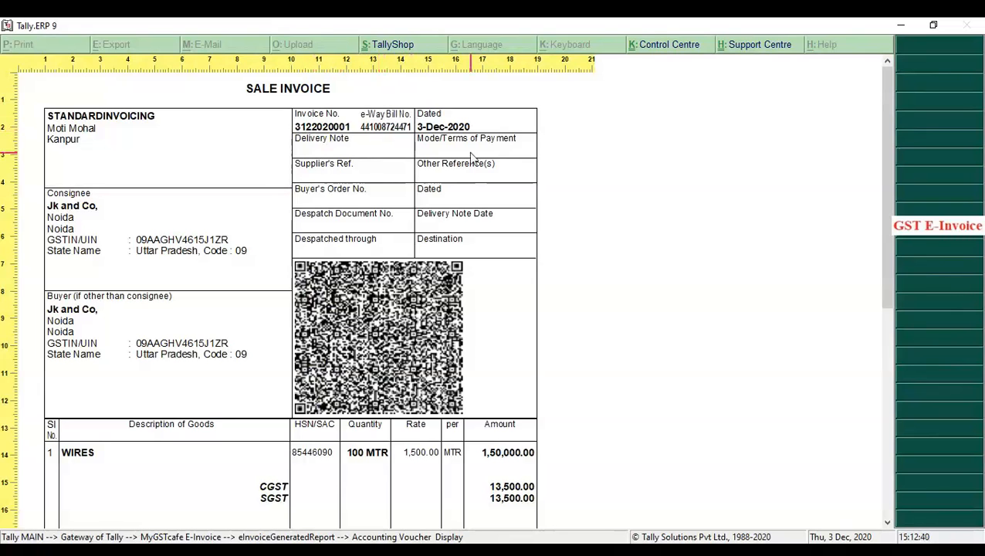
# Read the previewed invoice from its QR code to the IRN and declaration, and close the preview
pyautogui.scroll(-1, 888, 143)
pyautogui.moveTo(890, 147); pyautogui.dragTo(890, 361)
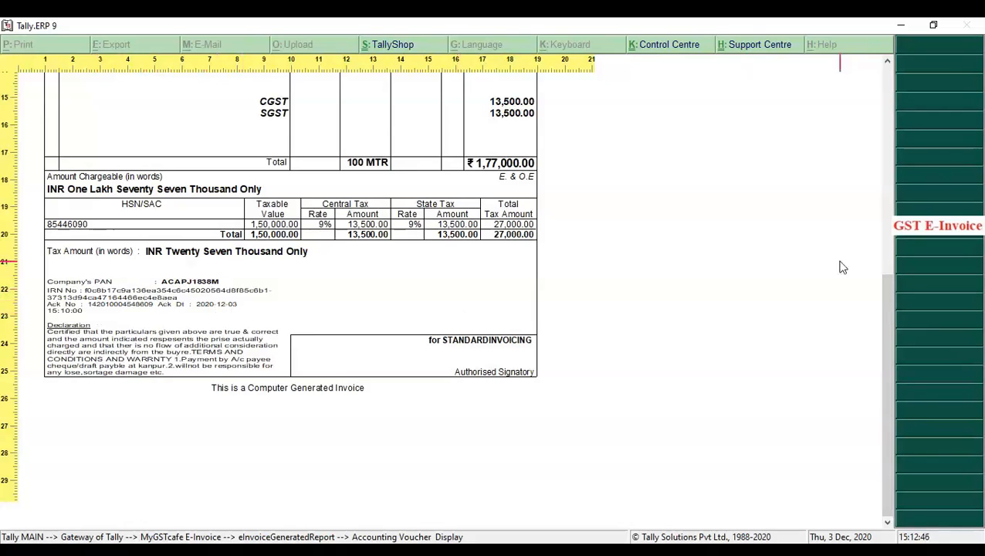
pyautogui.moveTo(885, 323); pyautogui.dragTo(894, 68)
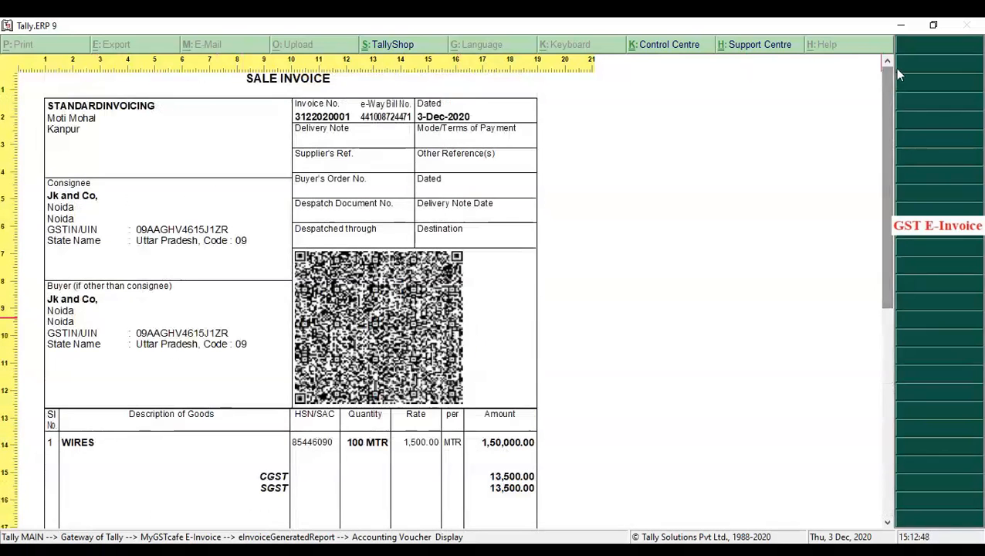
pyautogui.press('Escape')
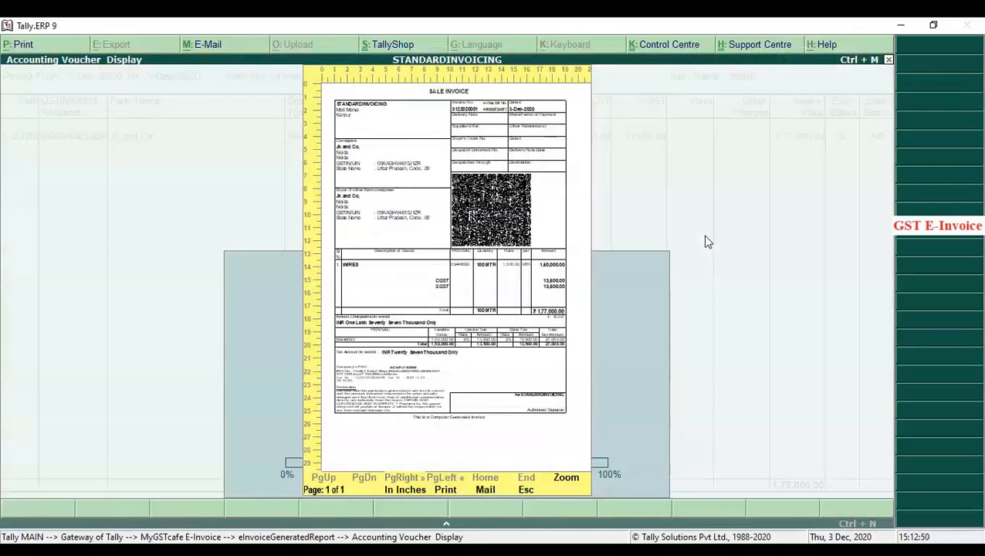
pyautogui.click(526, 492)
pyautogui.press('Escape')
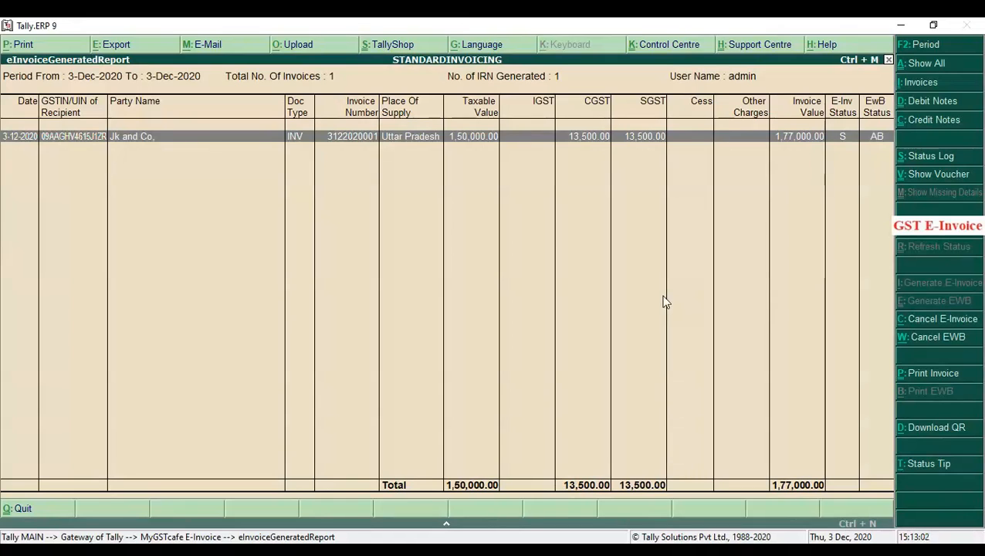
# View the cancellation reasons offered for the Jk and Co, e-invoice, and quit the cancellation form and generated report without cancelling the invoice
pyautogui.click(926, 321)
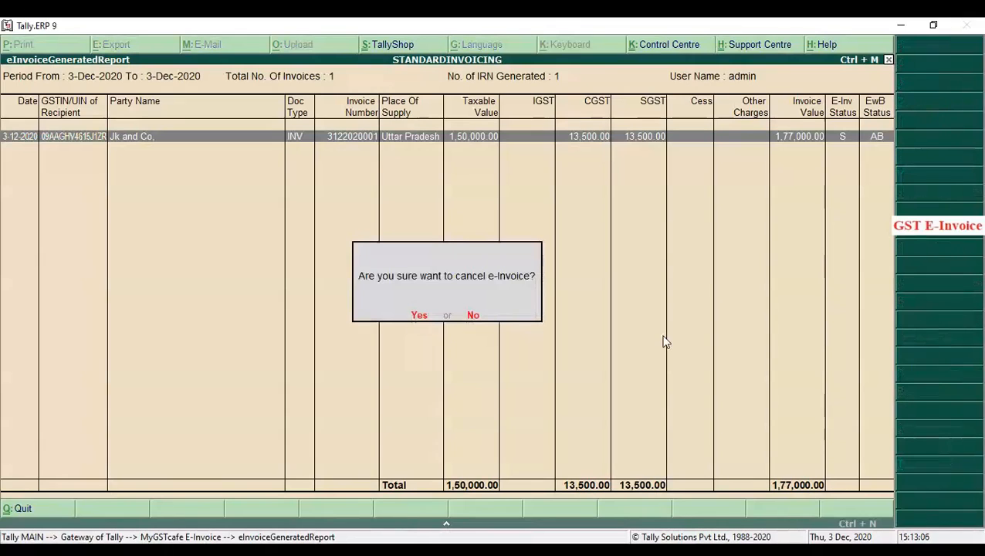
pyautogui.press('y')
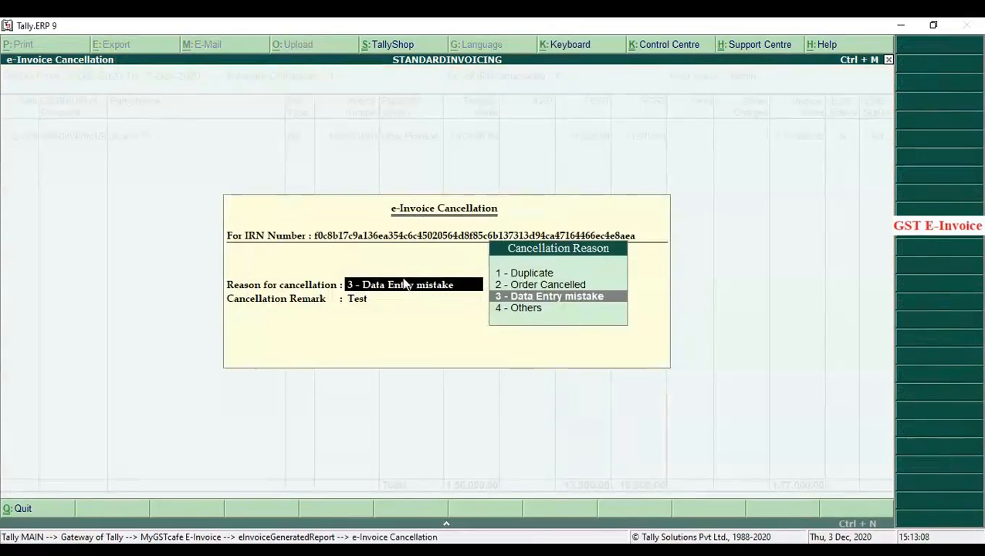
pyautogui.press('BackSpace')
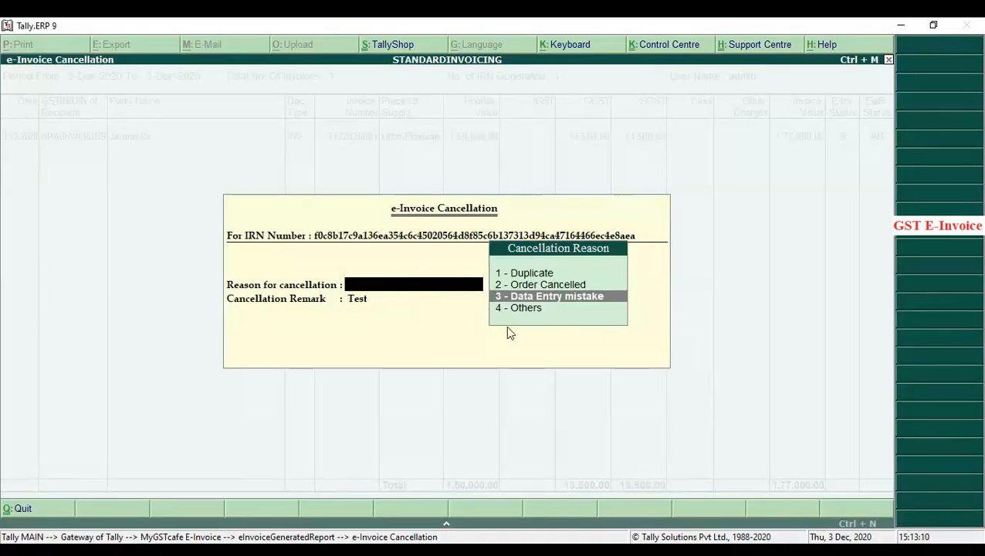
pyautogui.press('Escape')
pyautogui.press('y')
pyautogui.press('Escape')
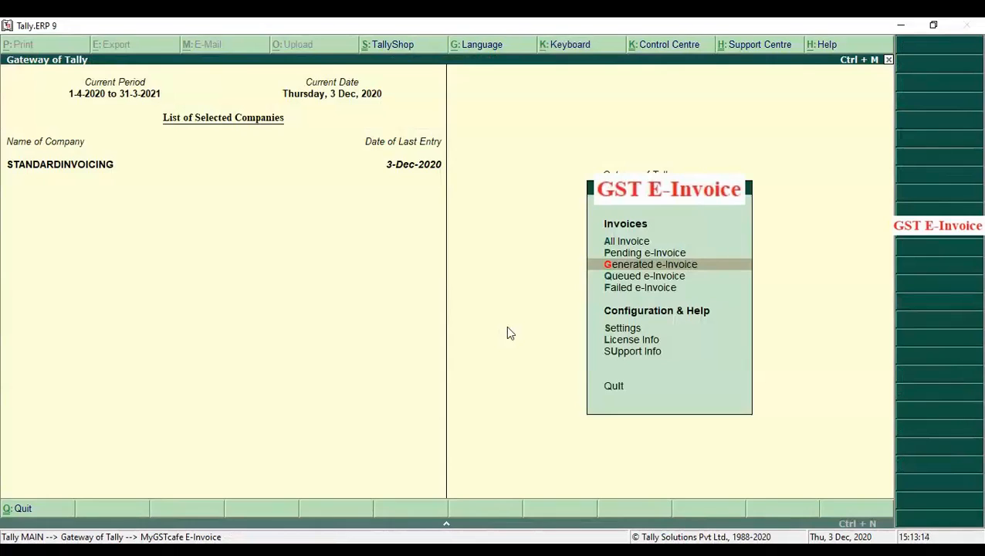
pyautogui.press('Up')
pyautogui.press('Up')
pyautogui.press('Up')
pyautogui.press('Down')
pyautogui.press('Up')
pyautogui.press('Down')
pyautogui.press('Down')
pyautogui.press('Up')
pyautogui.press('Up')
pyautogui.press('Down')
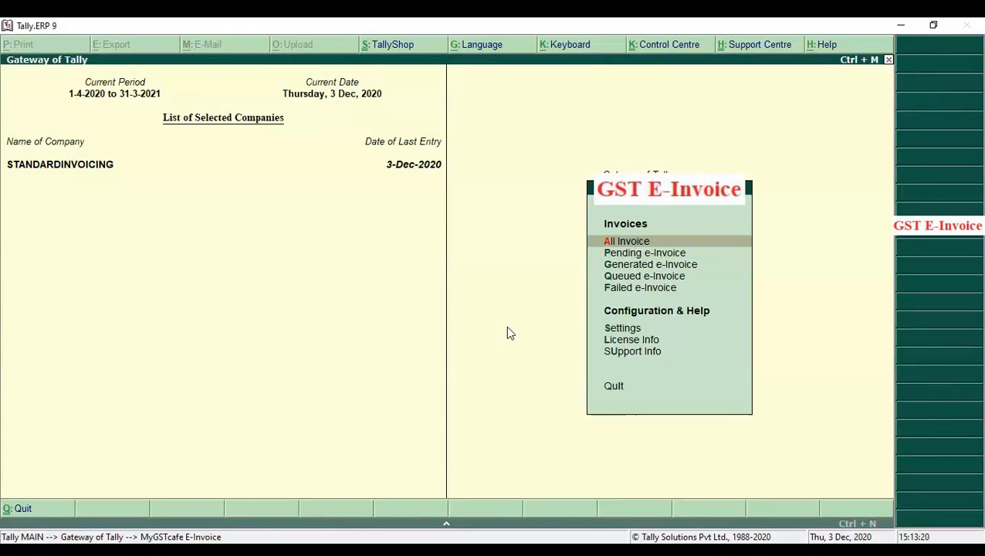
# Open the report of all invoices with both period dates left blank
pyautogui.press('Return')
pyautogui.press('F2')
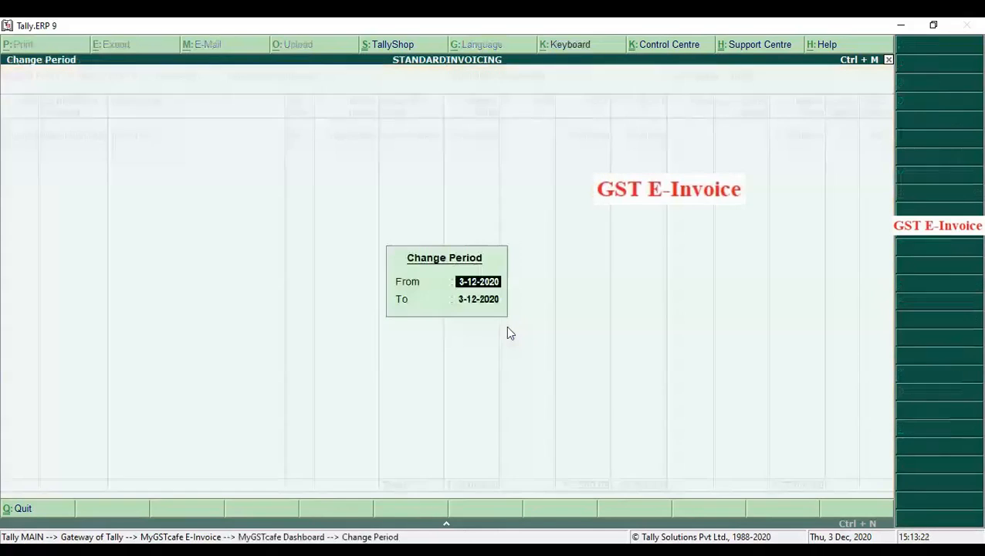
pyautogui.press('Return')
pyautogui.press('Return')
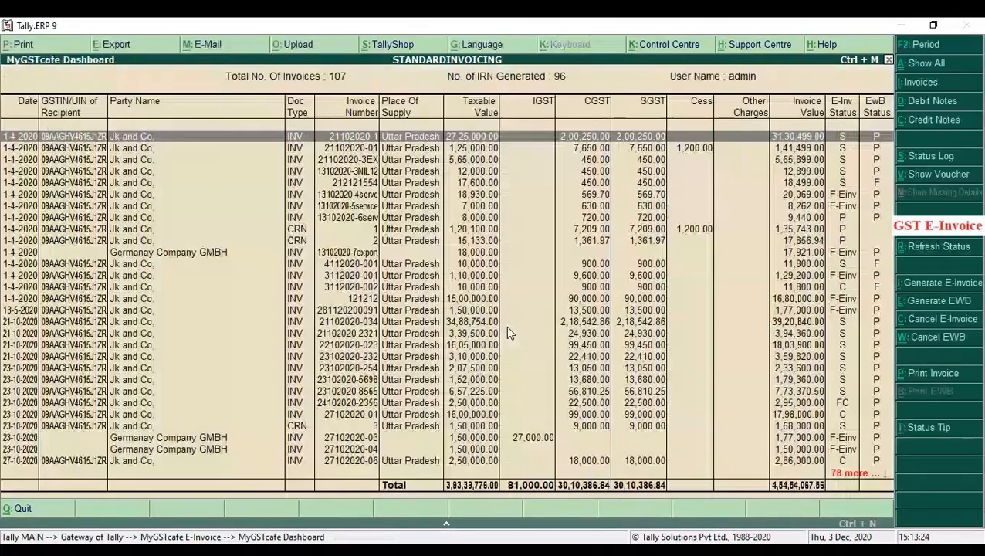
# Examine the e-invoice and e-way bill status codes of the listed invoices row by row and close the report
pyautogui.press('Down')
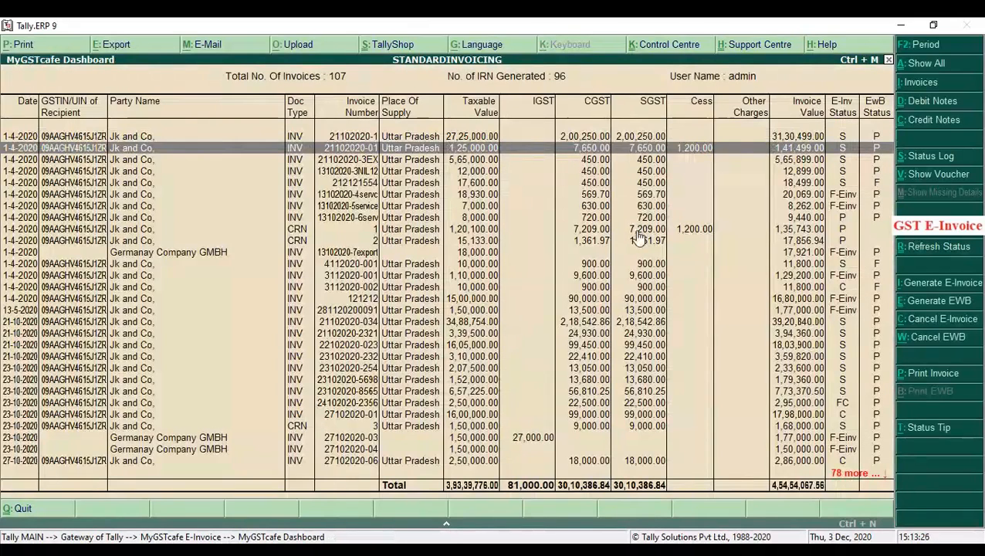
pyautogui.click(840, 138)
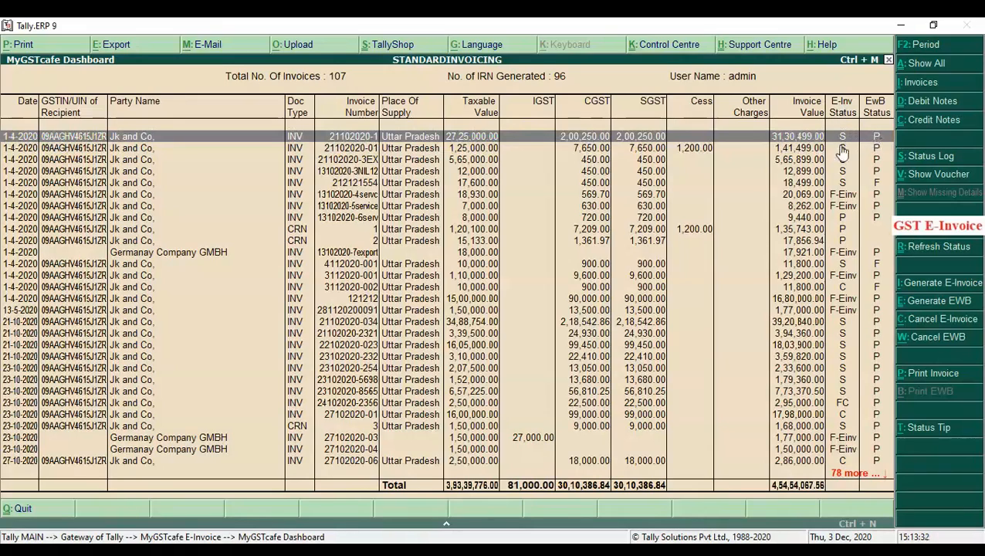
pyautogui.click(843, 145)
pyautogui.press('Down')
pyautogui.press('Down')
pyautogui.press('Down')
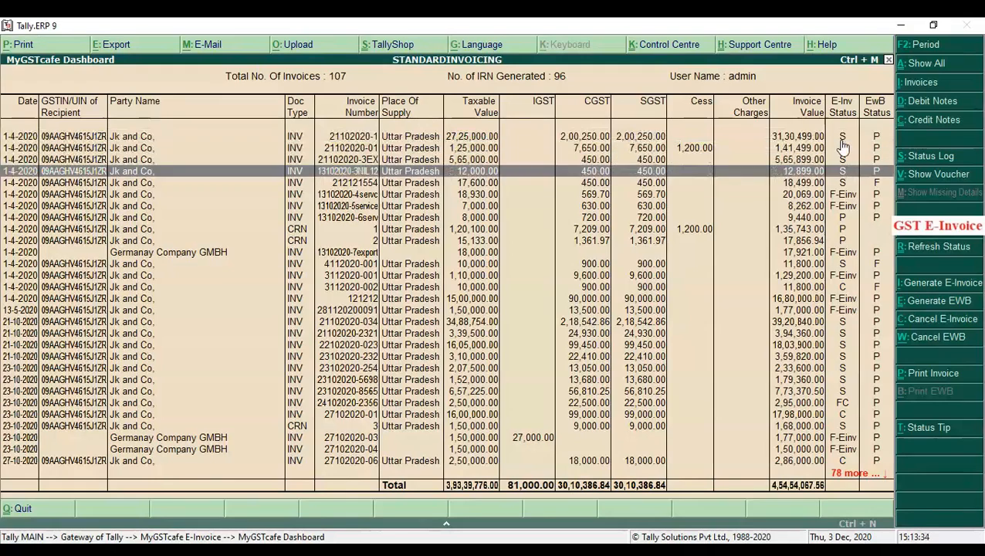
pyautogui.press('Down')
pyautogui.press('Down')
pyautogui.press('Down')
pyautogui.press('Up')
pyautogui.press('Up')
pyautogui.press('Down')
pyautogui.press('Down')
pyautogui.press('Up')
pyautogui.press('Up')
pyautogui.press('Down')
pyautogui.press('Down')
pyautogui.press('Down')
pyautogui.press('Down')
pyautogui.press('Down')
pyautogui.press('Up')
pyautogui.press('Up')
pyautogui.press('Up')
pyautogui.press('Down')
pyautogui.press('Down')
pyautogui.press('Down')
pyautogui.press('Down')
pyautogui.press('Down')
pyautogui.press('Down')
pyautogui.press('Down')
pyautogui.press('Up')
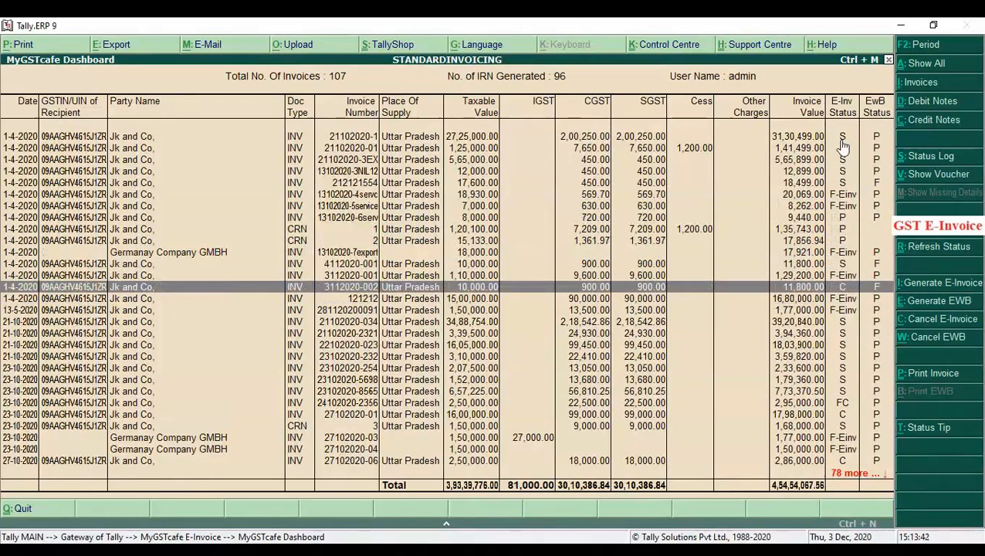
pyautogui.press('Down')
pyautogui.press('Down')
pyautogui.press('Down')
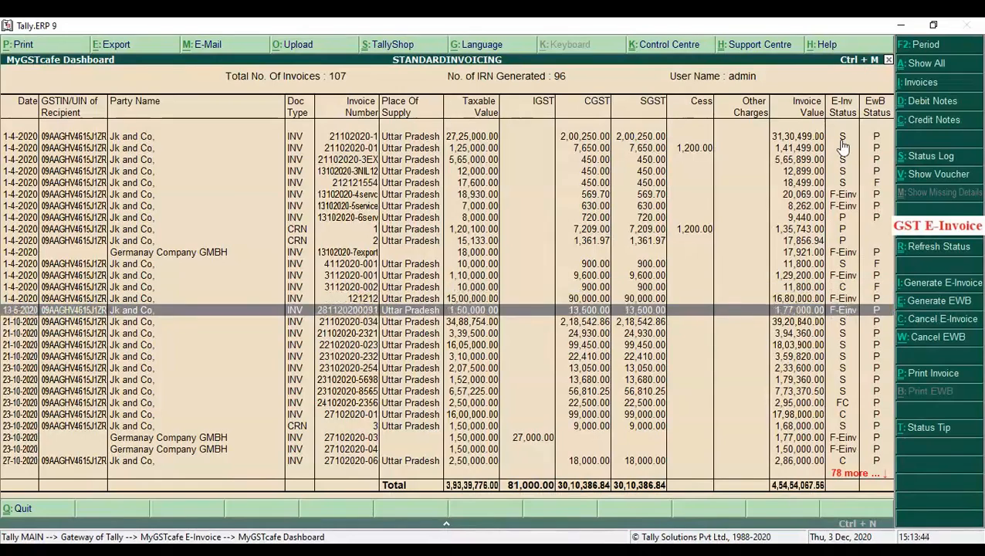
pyautogui.press('Escape')
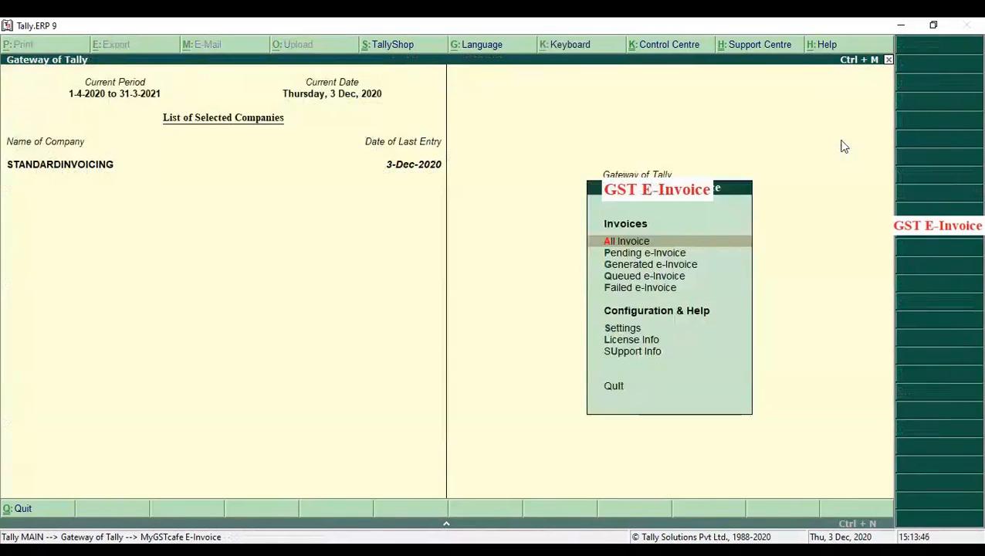
# Look through the pending e-invoices with the period dates left blank and close the report
pyautogui.press('Down')
pyautogui.press('Return')
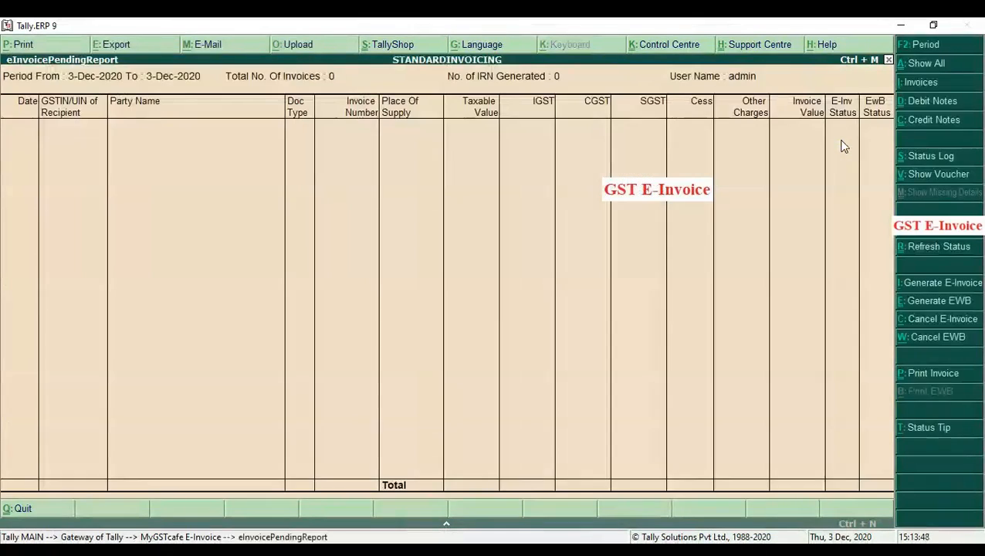
pyautogui.press('F2')
pyautogui.press('Return')
pyautogui.press('Return')
pyautogui.press('Down')
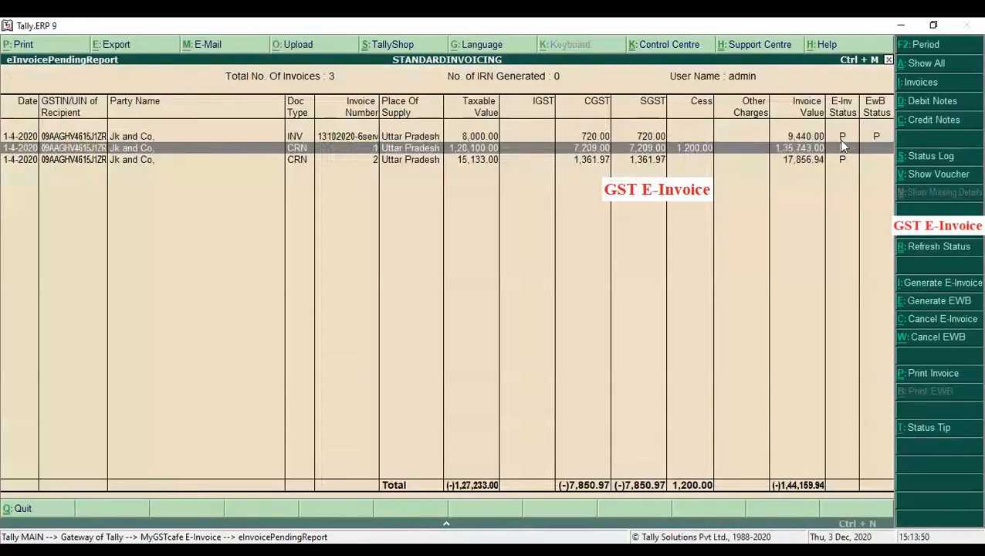
pyautogui.press('Down')
pyautogui.press('Escape')
# Open the generated e-invoices report with both period dates left blank
pyautogui.press('Down')
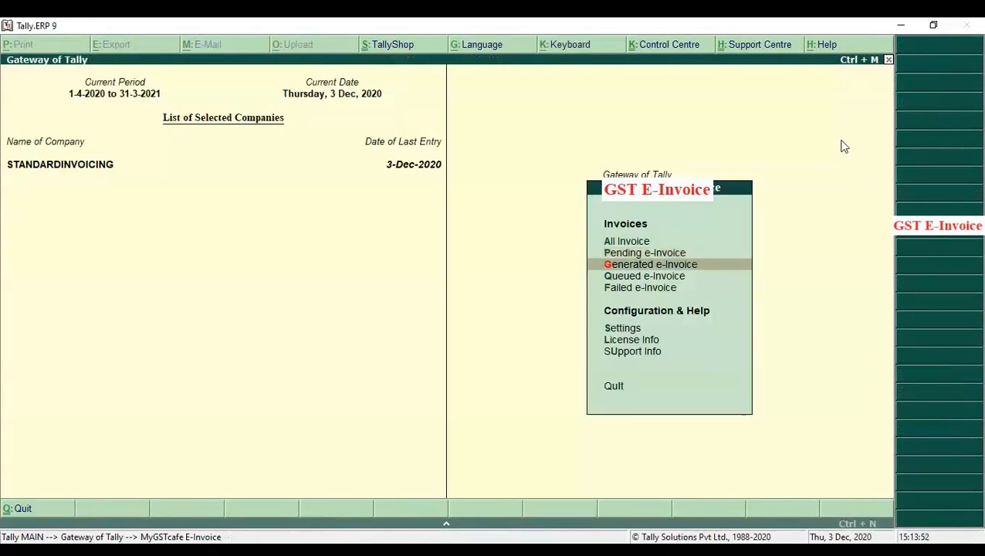
pyautogui.press('Return')
pyautogui.press('F2')
pyautogui.press('Return')
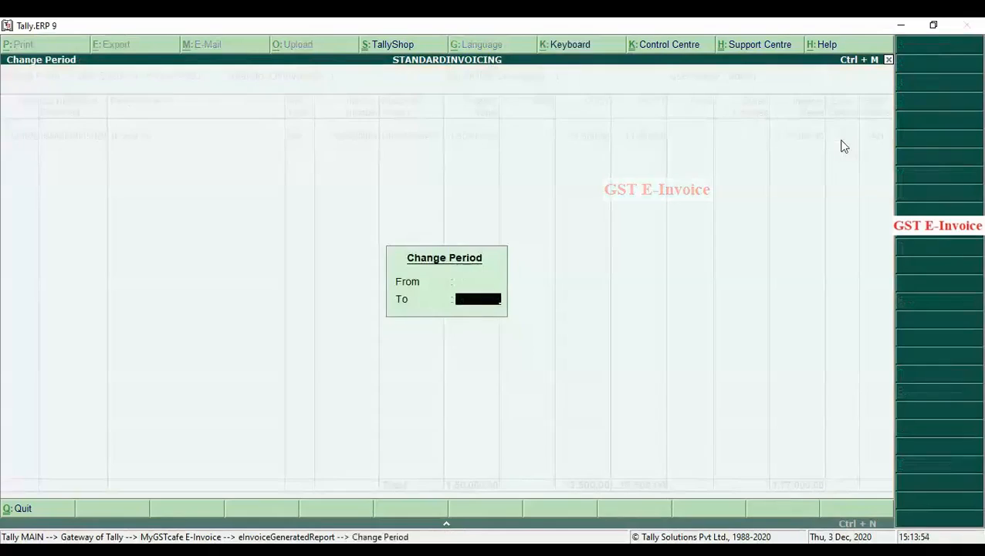
pyautogui.press('Return')
# Examine the e-invoice and e-way bill status codes of the generated invoices down to invoice 25555
pyautogui.press('Down')
pyautogui.press('Down')
pyautogui.press('Down')
pyautogui.press('Down')
pyautogui.press('Down')
pyautogui.press('Down')
pyautogui.press('Down')
pyautogui.press('Down')
pyautogui.press('Down')
pyautogui.press('Down')
pyautogui.press('Down')
pyautogui.press('Down')
pyautogui.press('Down')
pyautogui.press('Down')
pyautogui.press('Down')
pyautogui.press('Down')
pyautogui.press('Down')
pyautogui.press('Down')
pyautogui.press('Down')
pyautogui.press('Down')
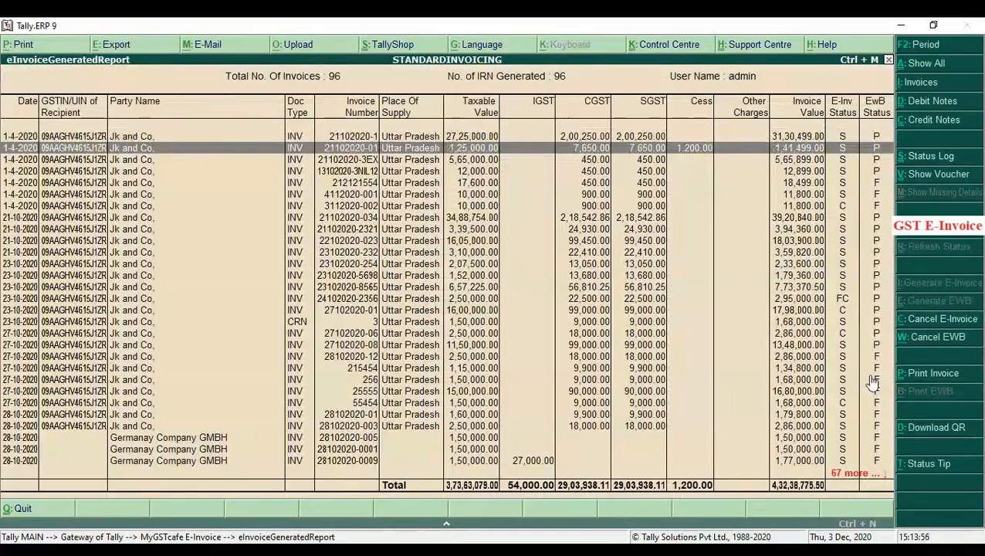
pyautogui.press('Down')
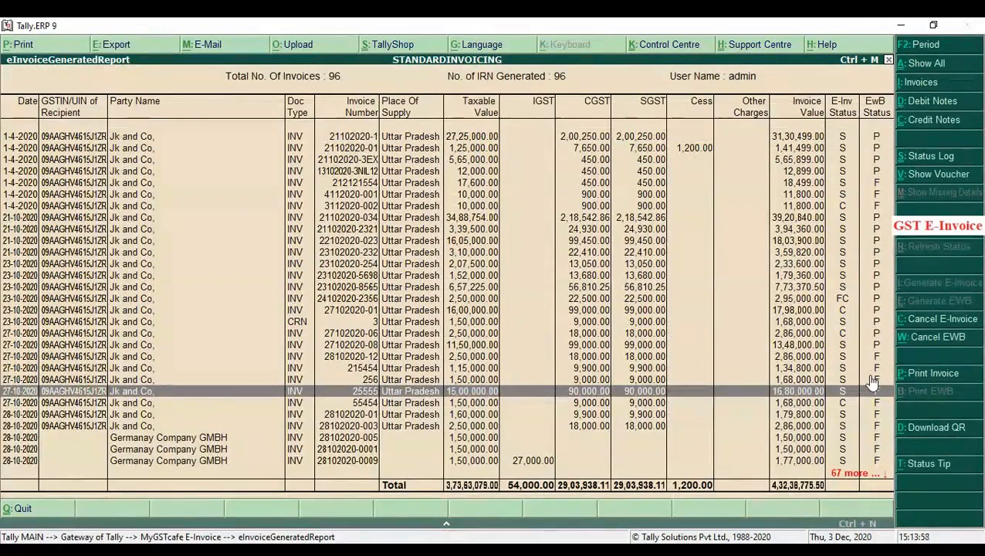
# View the status log of invoice 25555 and leave the generated e-invoices report
pyautogui.click(931, 156)
pyautogui.press('Escape')
pyautogui.press('Escape')
# Open the failed e-invoices report with the period dates left blank and look through its entries
pyautogui.press('Down')
pyautogui.press('Down')
pyautogui.press('Return')
pyautogui.press('F2')
pyautogui.press('Return')
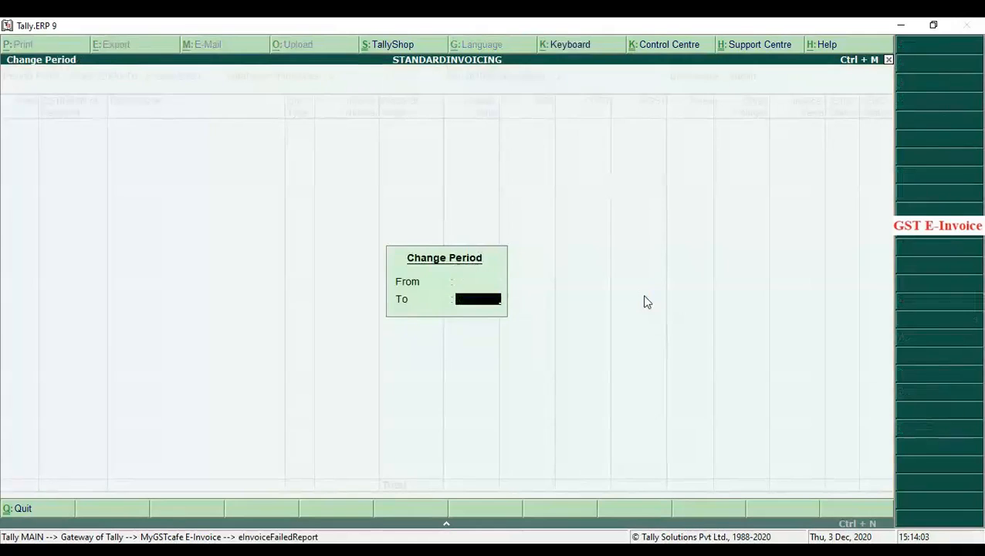
pyautogui.press('Return')
pyautogui.press('Down')
pyautogui.press('Down')
pyautogui.press('Down')
pyautogui.press('Down')
pyautogui.press('Down')
pyautogui.press('Down')
pyautogui.press('Down')
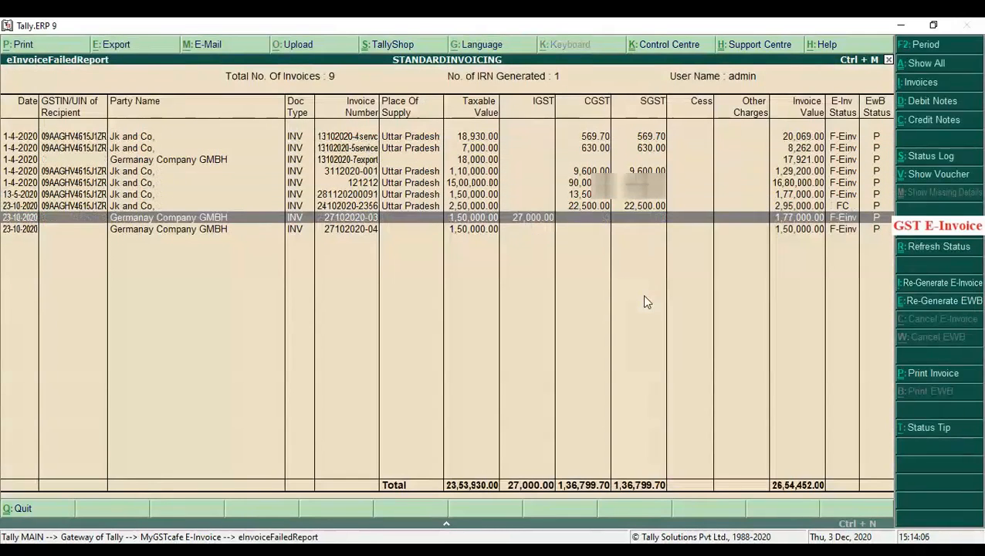
pyautogui.press('Up')
pyautogui.press('Up')
pyautogui.press('Up')
pyautogui.press('Down')
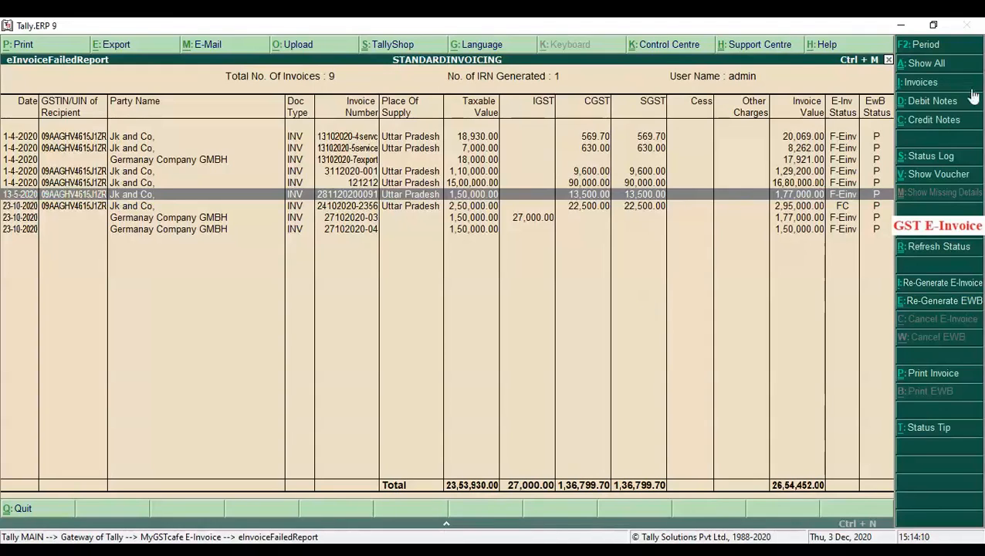
pyautogui.click(931, 162)
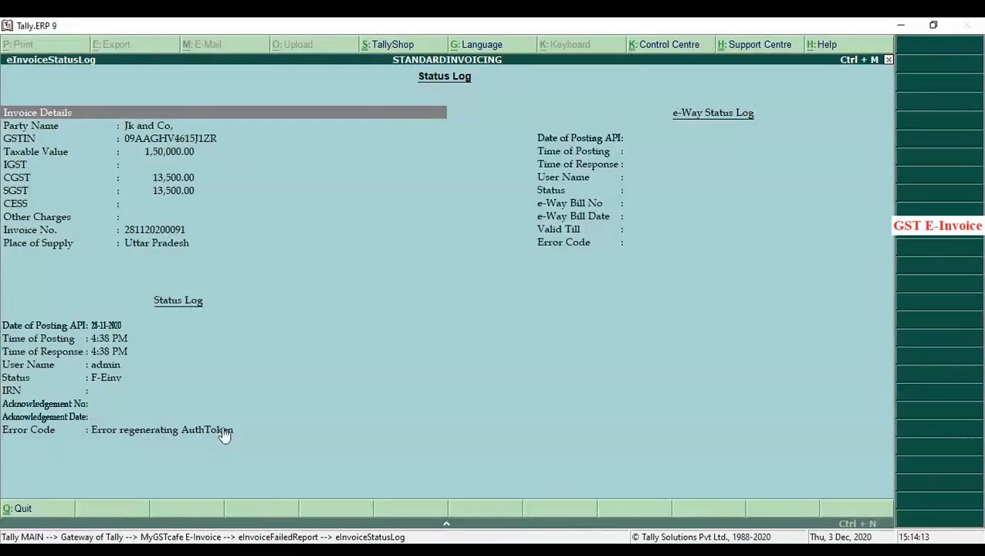
pyautogui.press('Escape')
# Read the error code in the status log of Germanay Company GMBH invoice 13102020-7export and close the log
pyautogui.press('Up')
pyautogui.press('Up')
pyautogui.press('Up')
pyautogui.press('Down')
pyautogui.press('Up')
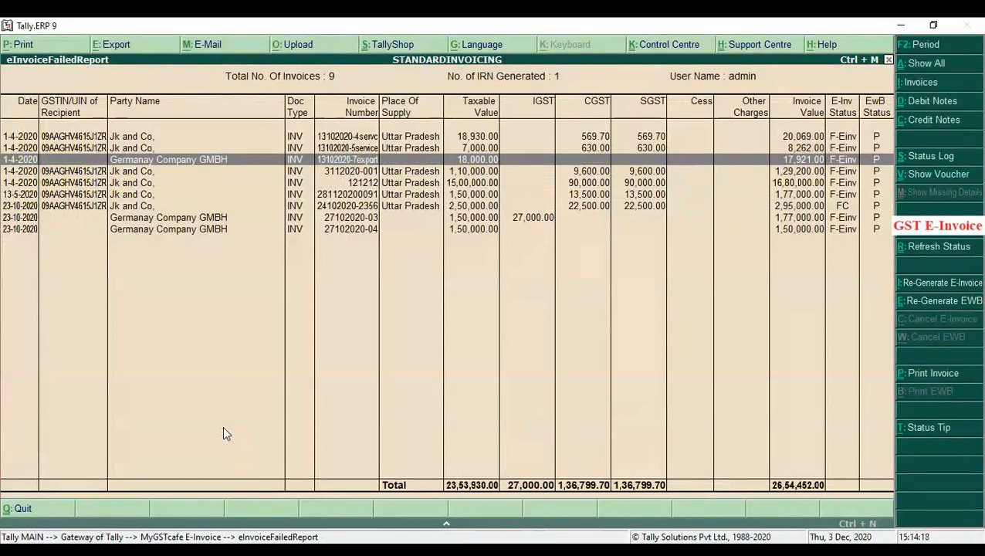
pyautogui.click(935, 155)
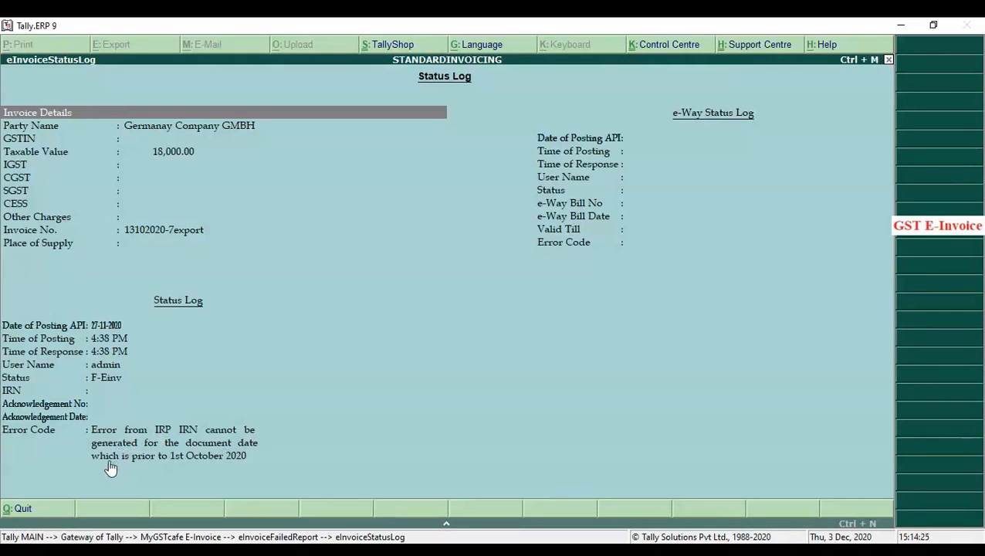
pyautogui.press('Escape')
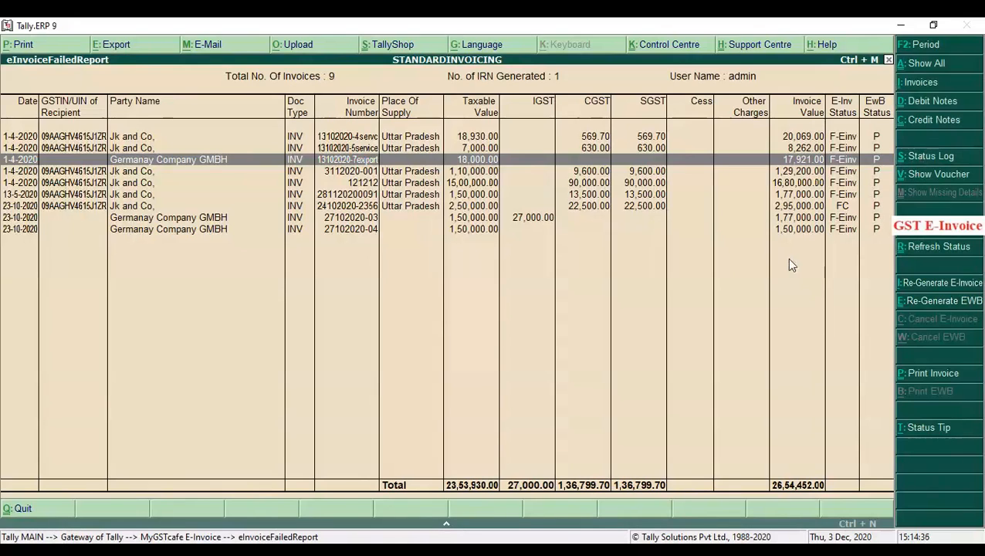
pyautogui.press('Down')
pyautogui.press('Down')
pyautogui.press('Down')
pyautogui.press('Down')
pyautogui.press('Down')
pyautogui.press('Up')
pyautogui.press('Down')
pyautogui.press('Down')
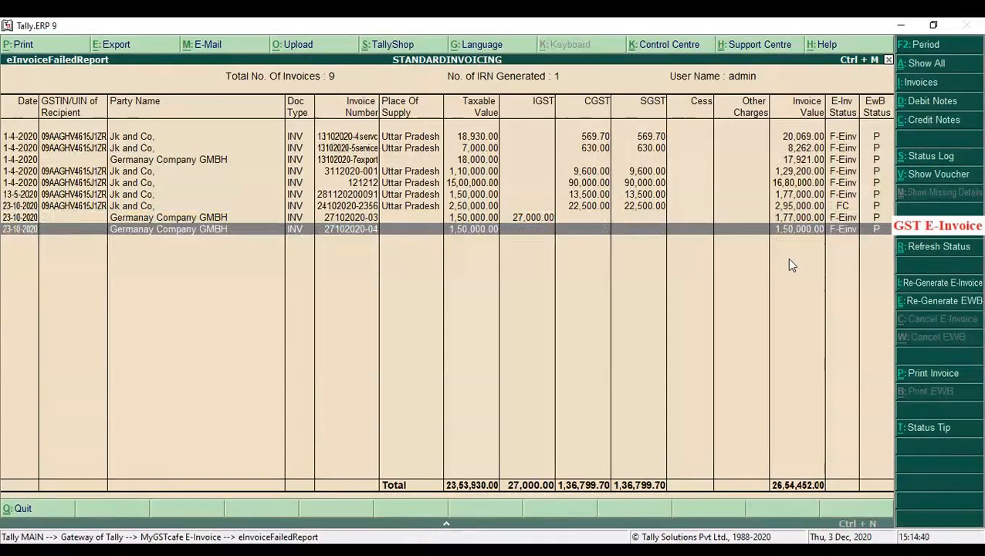
pyautogui.click(930, 156)
pyautogui.press('Escape')
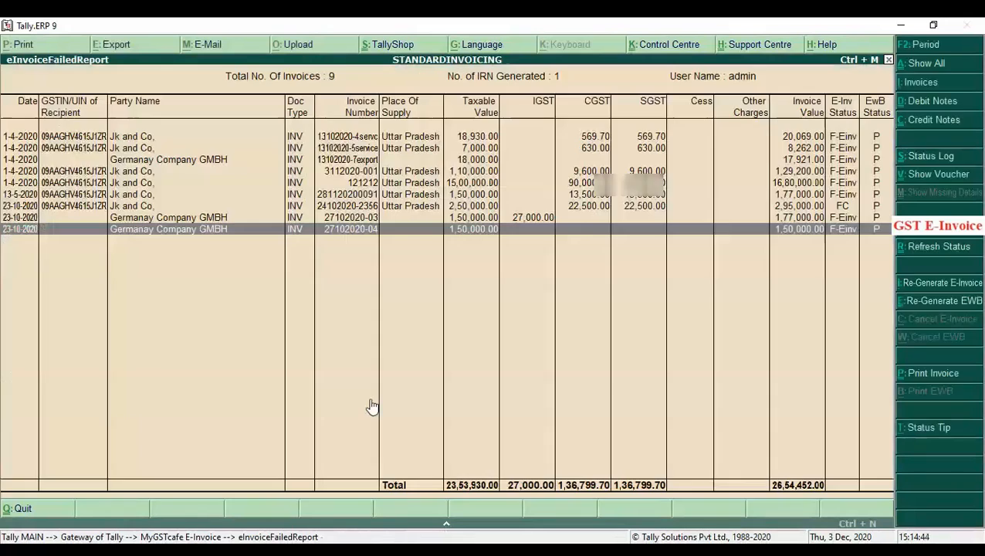
# Leave the failed e-invoices report and reopen it with the period dates left blank
pyautogui.press('Escape')
pyautogui.press('Return')
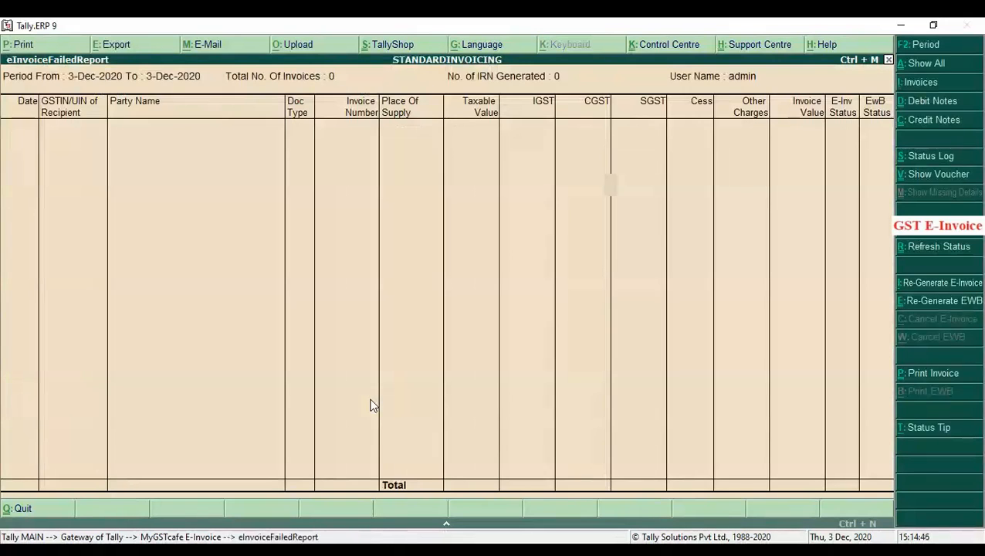
pyautogui.press('F2')
pyautogui.press('Return')
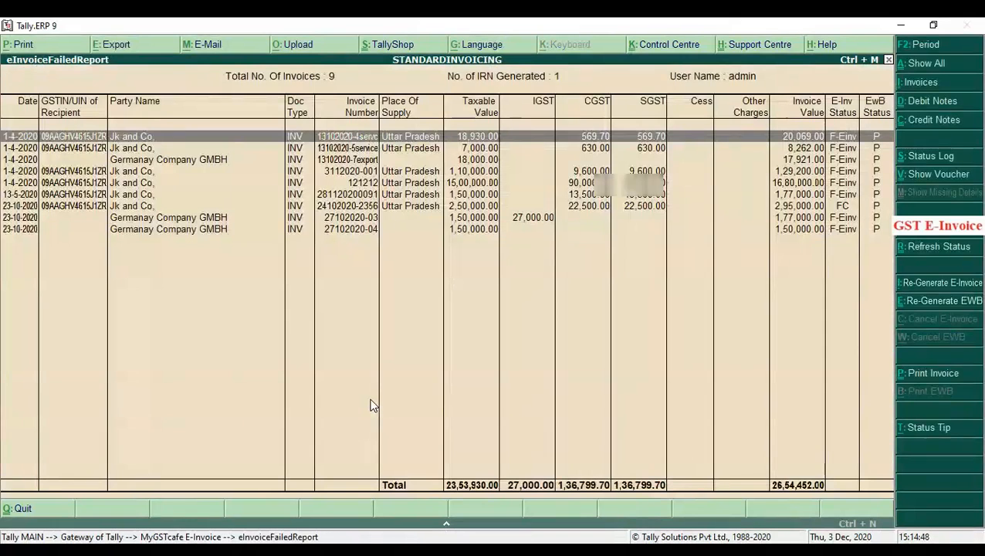
pyautogui.press('Down')
pyautogui.press('Down')
pyautogui.press('Down')
pyautogui.press('Down')
pyautogui.press('Down')
pyautogui.press('Down')
pyautogui.press('Down')
pyautogui.press('Down')
pyautogui.press('Up')
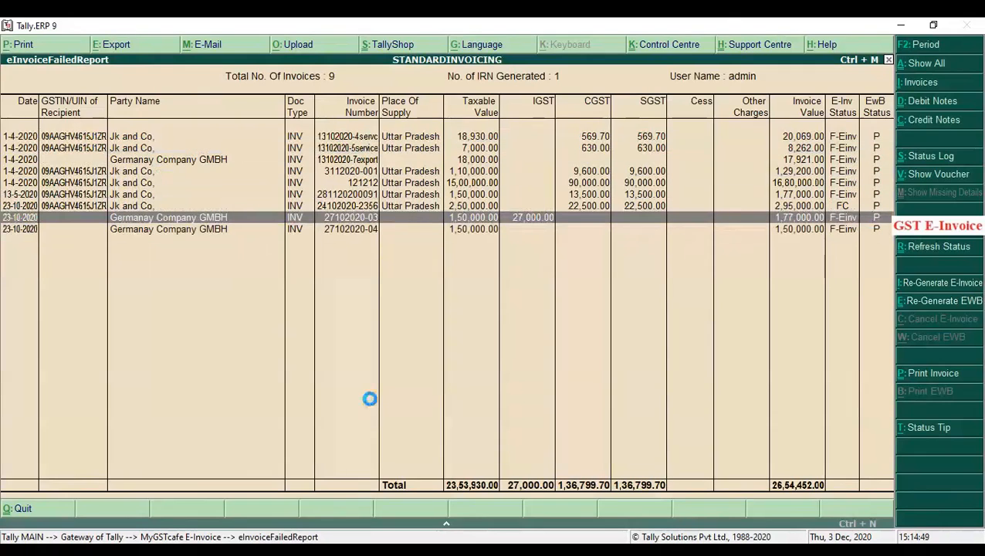
pyautogui.press('Return')
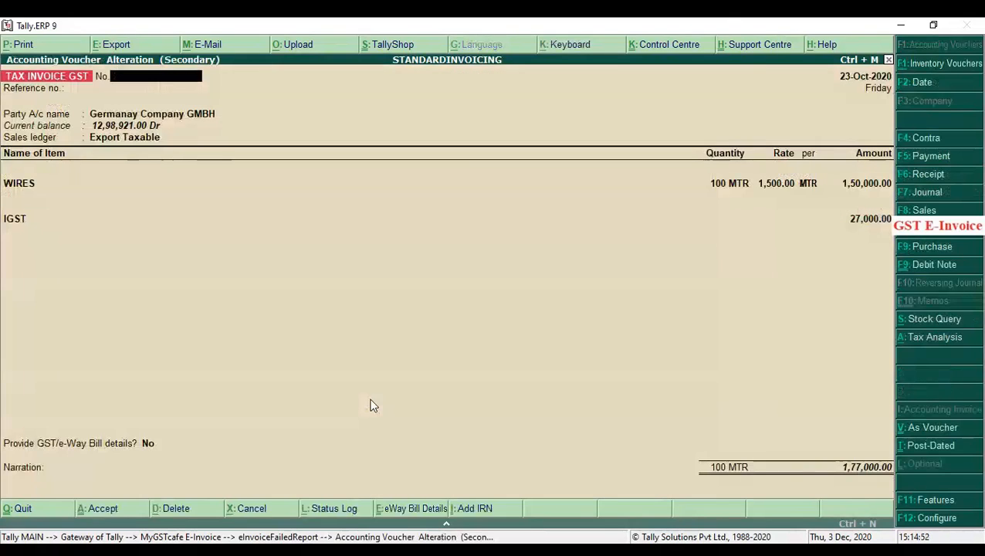
pyautogui.press('Escape')
pyautogui.press('Return')
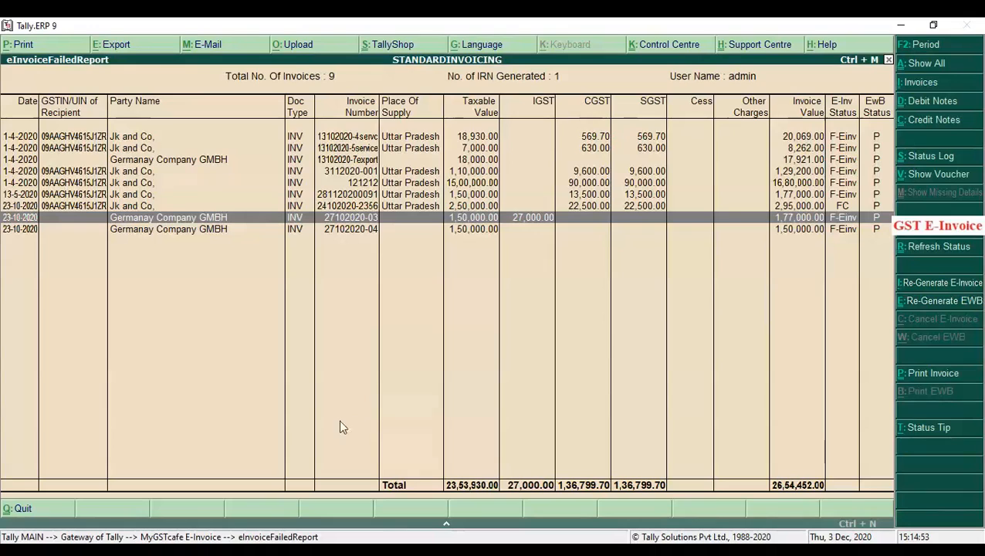
# Close the failed e-invoices report and return to the Gateway of Tally
pyautogui.press('Escape')
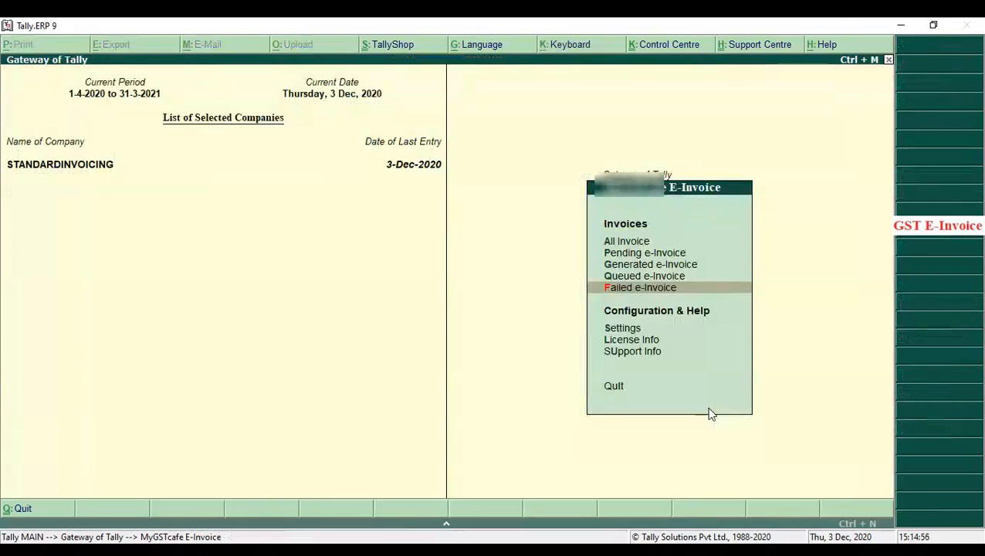
pyautogui.press('Up')
pyautogui.press('Up')
pyautogui.press('Up')
pyautogui.press('Up')
pyautogui.press('Up')
pyautogui.press('Down')
pyautogui.press('Down')
pyautogui.press('Down')
pyautogui.press('Down')
pyautogui.press('Down')
pyautogui.press('Escape')
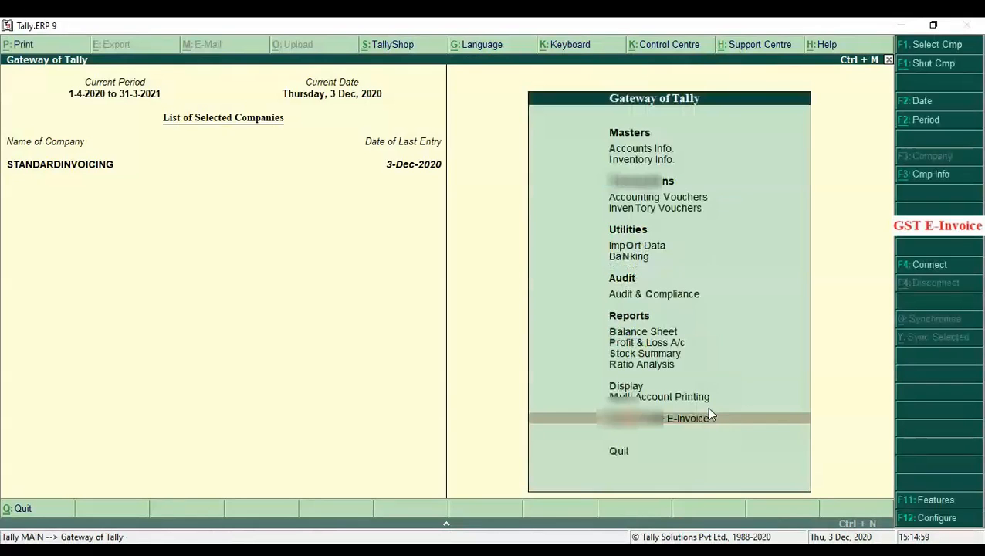